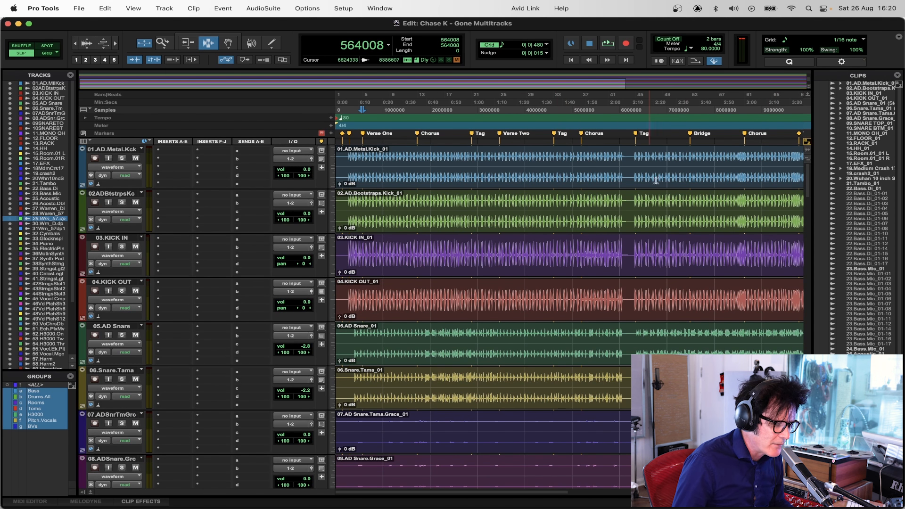
Step: Audition the 45.Vocal.Comp track in solo from the start of Verse One
drag(808, 187, 812, 215)
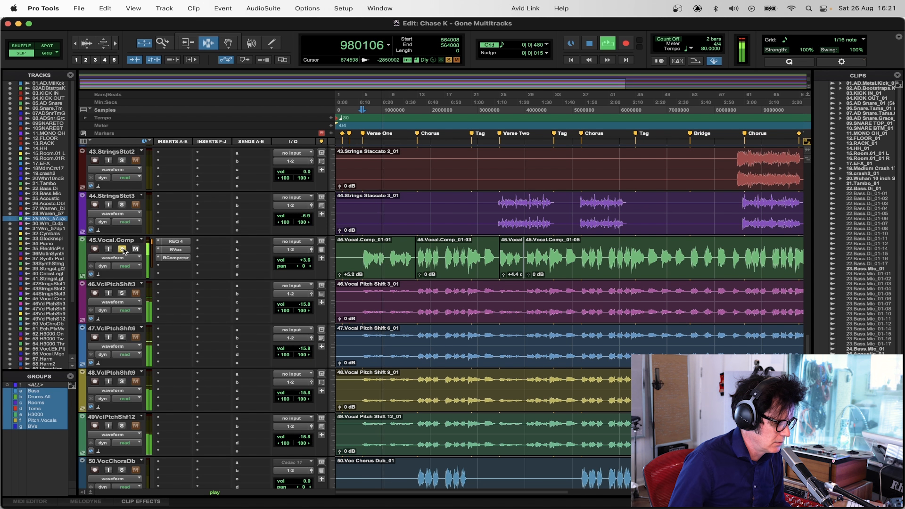
key(space)
Step: Audition the 51.Echo.Plx.Mv track in solo from the start of Verse One and set its volume to -13.1 dB
scroll(810, 352, down, 3)
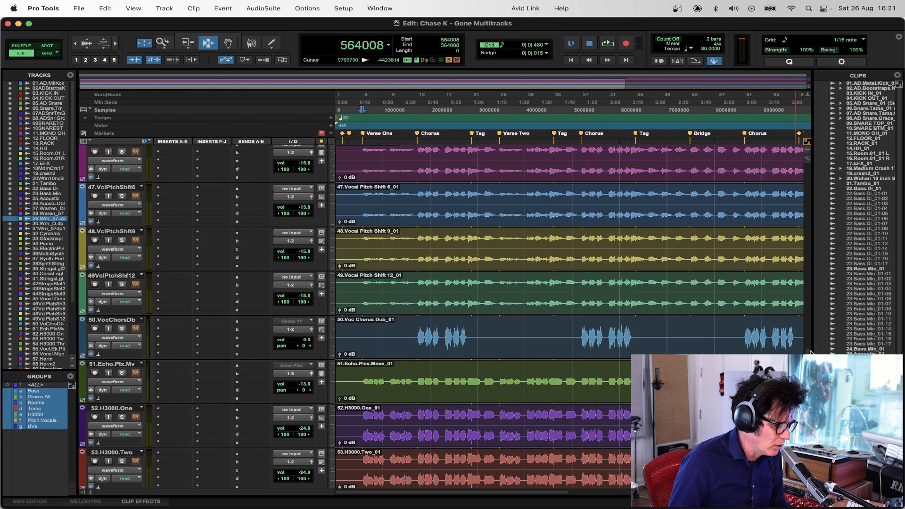
scroll(810, 353, down, 3)
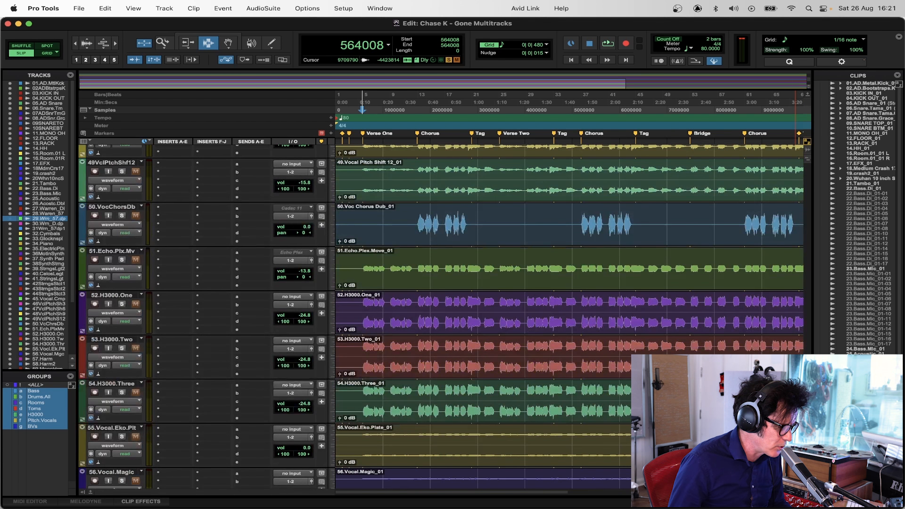
click(363, 269)
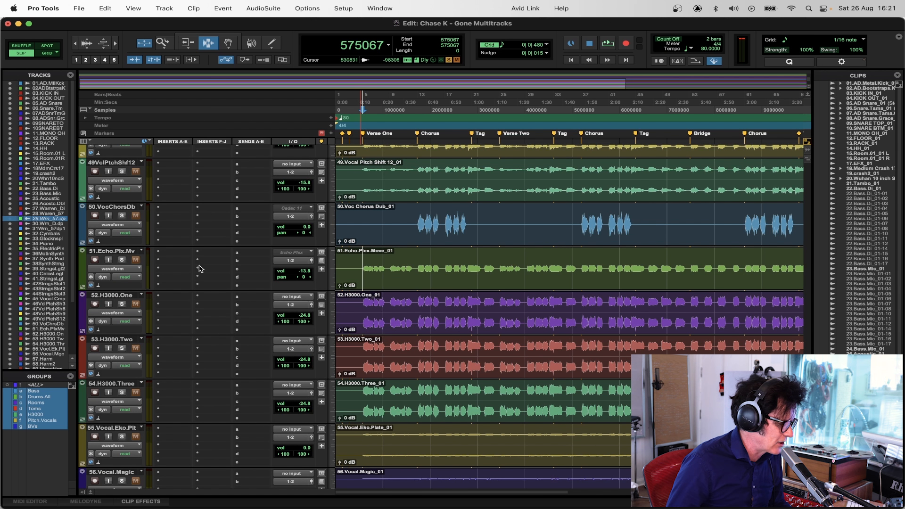
click(123, 260)
key(space)
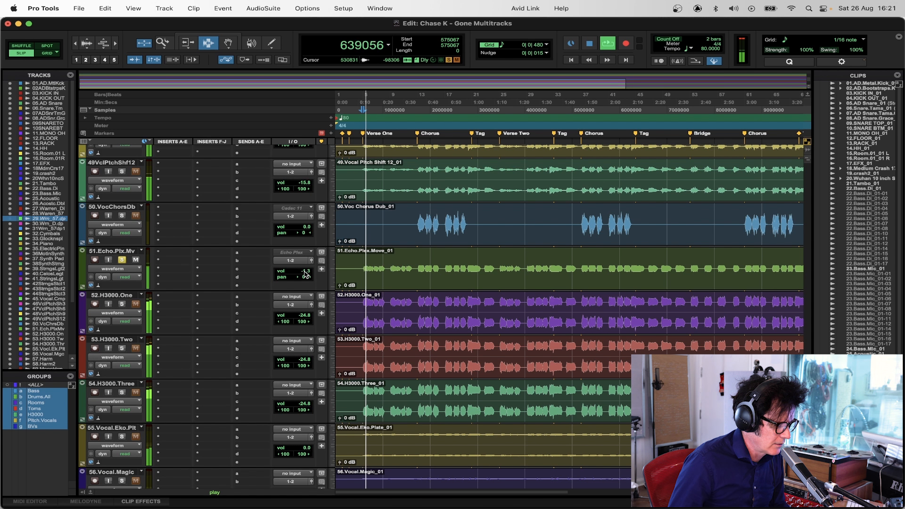
click(304, 272)
drag(304, 272, 312, 277)
key(space)
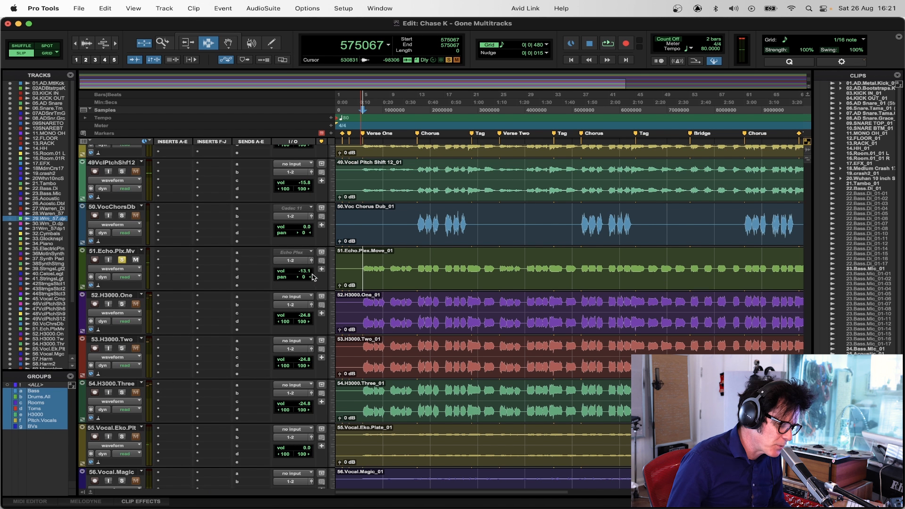
click(122, 260)
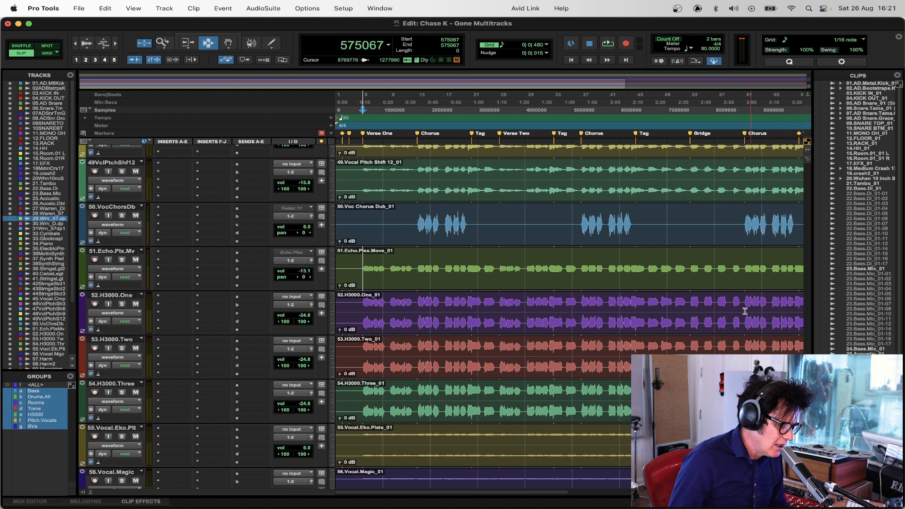
Step: Place the edit cursor at the start of the first Chorus on the vocal pitch shift tracks
click(363, 305)
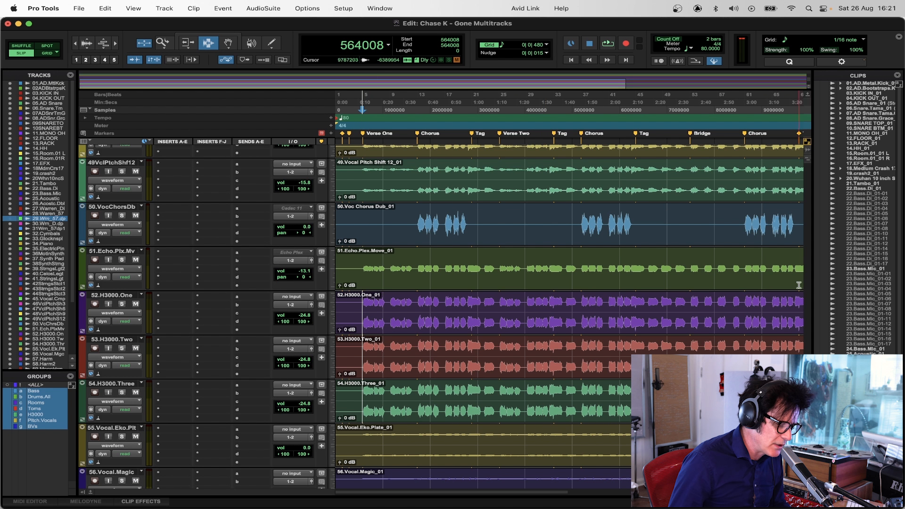
scroll(471, 283, up, 5)
drag(411, 302, 508, 298)
click(419, 284)
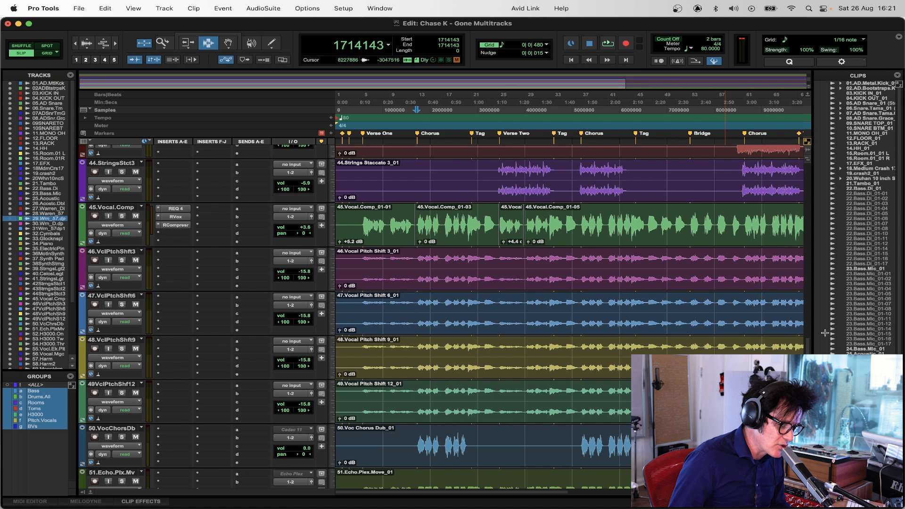
Step: Audition the 55.Vocal.Eko.Plt track in solo from just before Verse One, raising its volume to +6.6 dB
scroll(810, 349, down, 10)
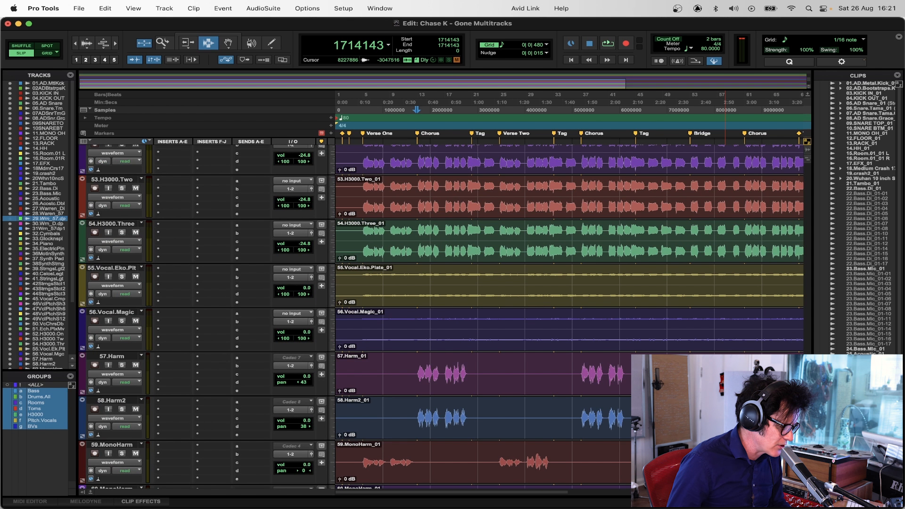
click(361, 282)
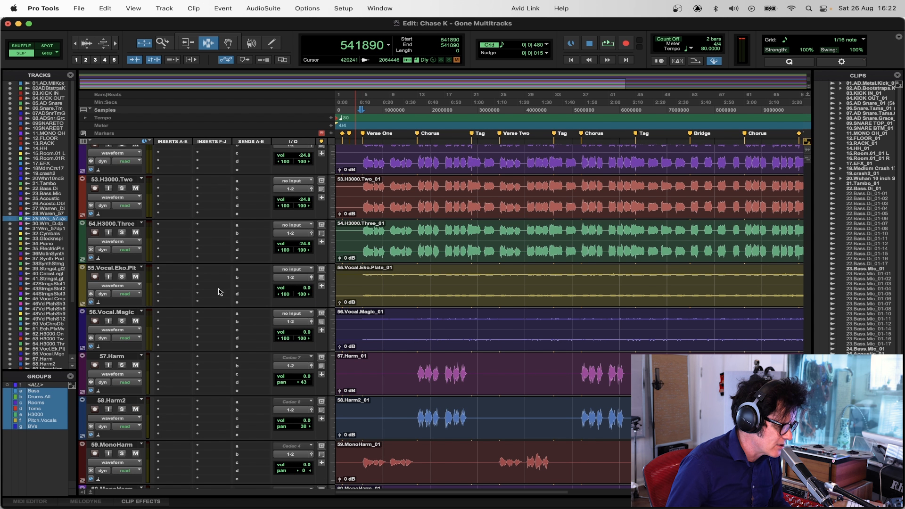
click(122, 276)
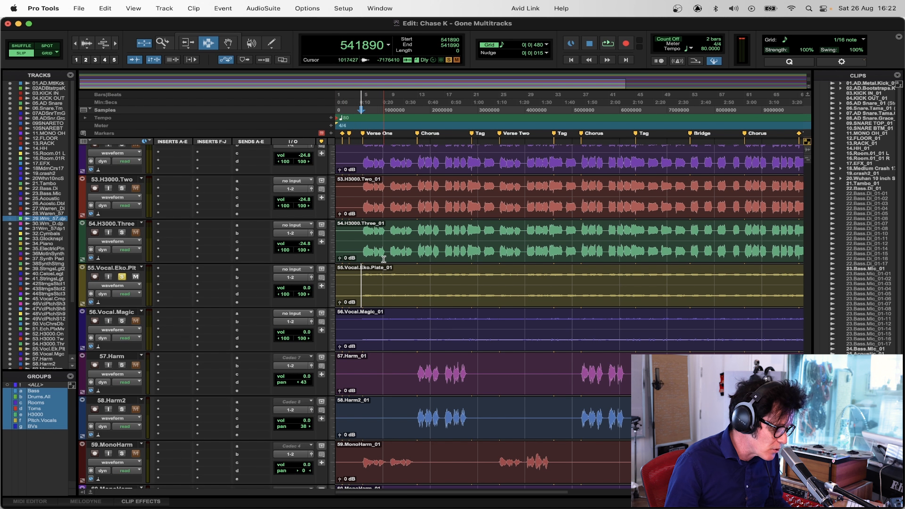
key(space)
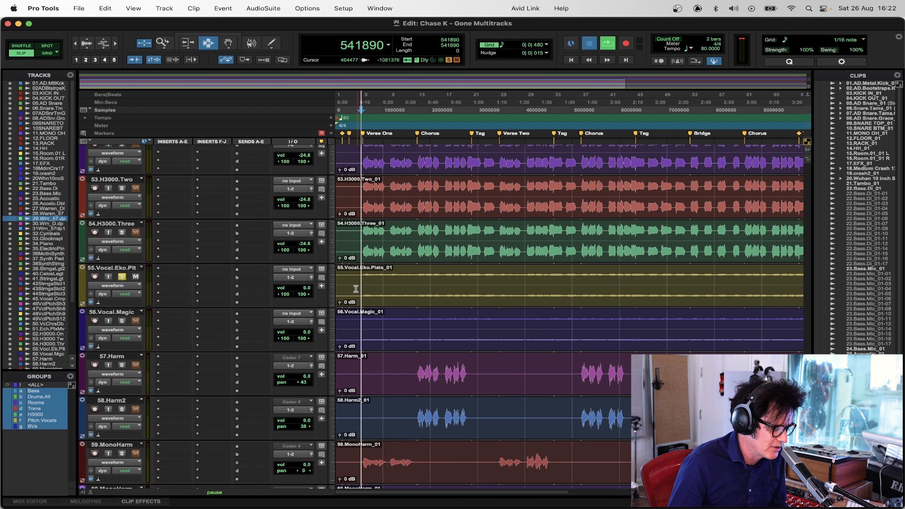
click(305, 287)
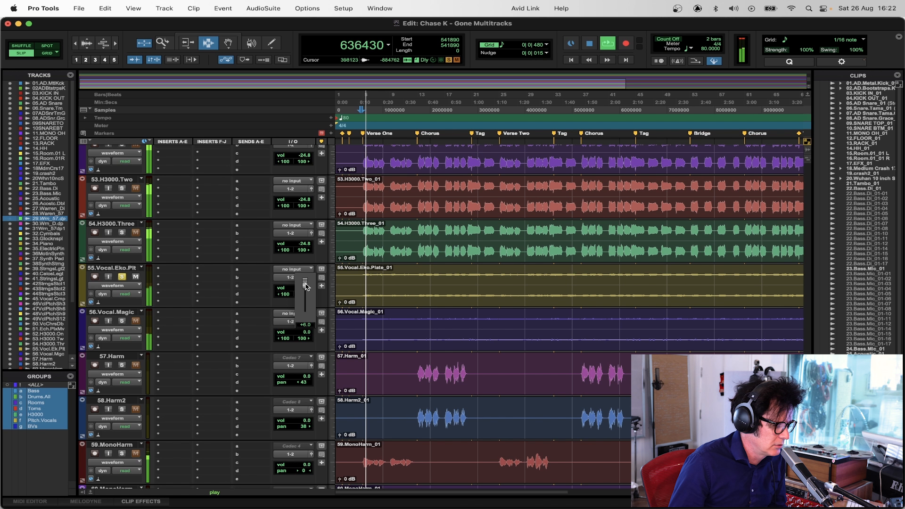
drag(306, 286, 307, 286)
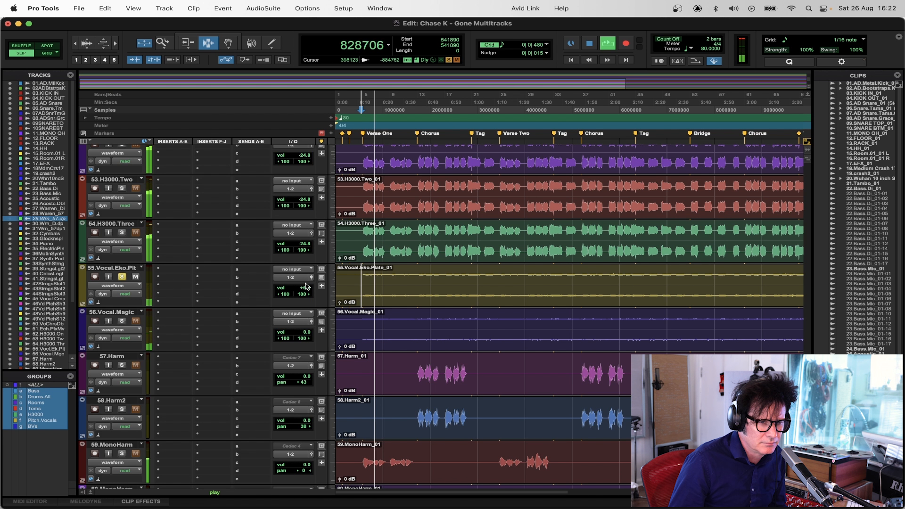
key(space)
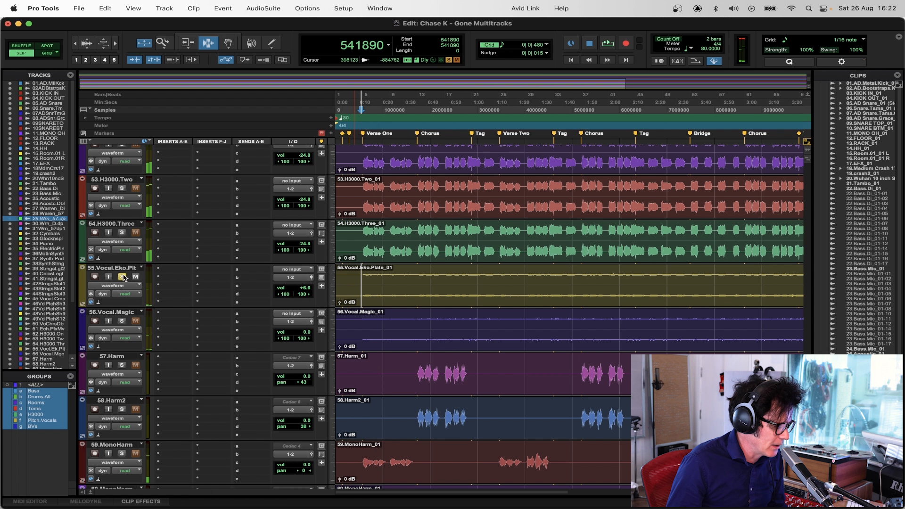
click(123, 277)
Step: Audition the 56.Vocal.Magic track in solo from just before Verse One, raising its volume to +9.0 dB
click(122, 321)
click(360, 322)
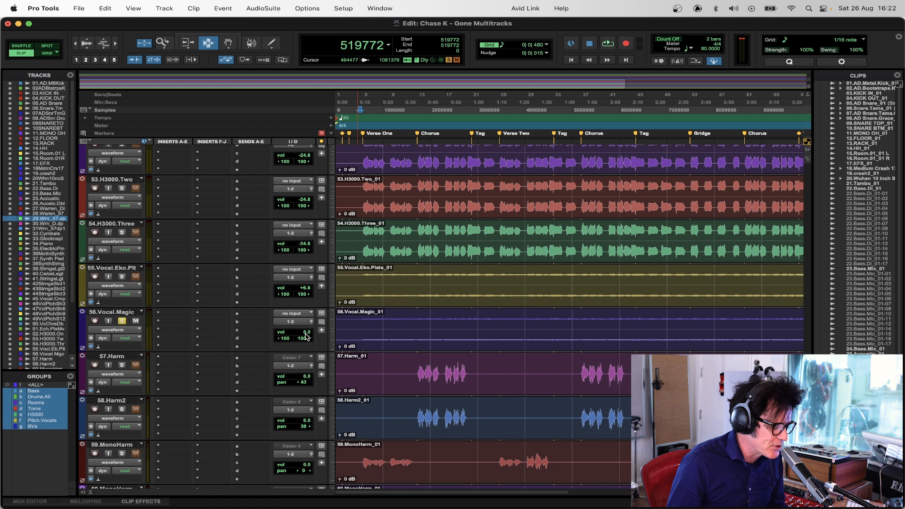
key(space)
drag(305, 336, 306, 324)
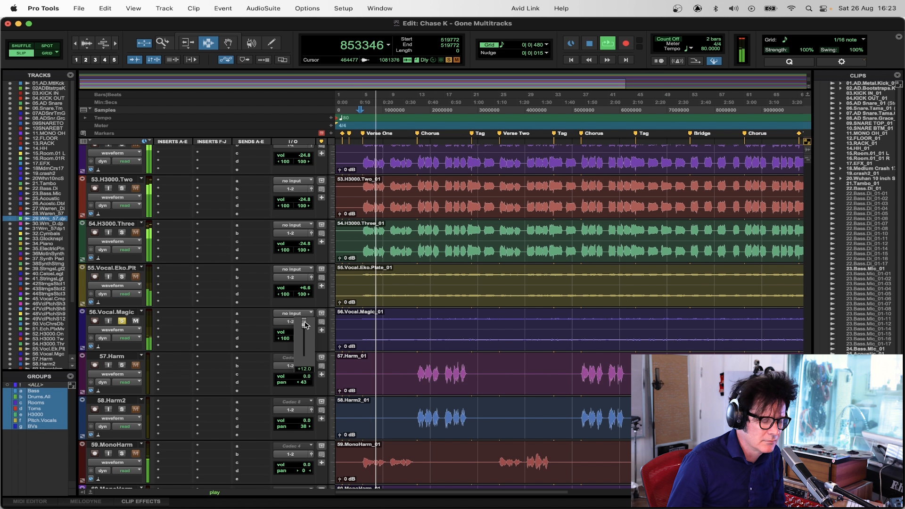
key(space)
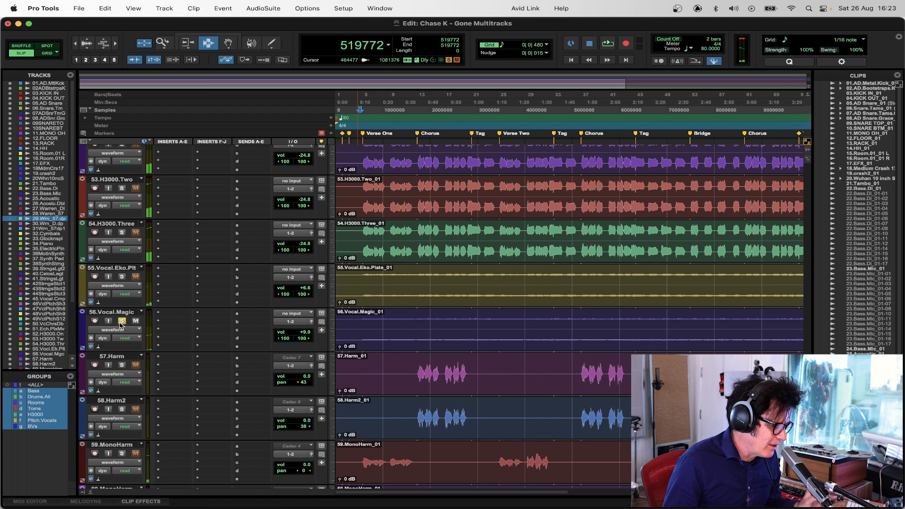
click(121, 322)
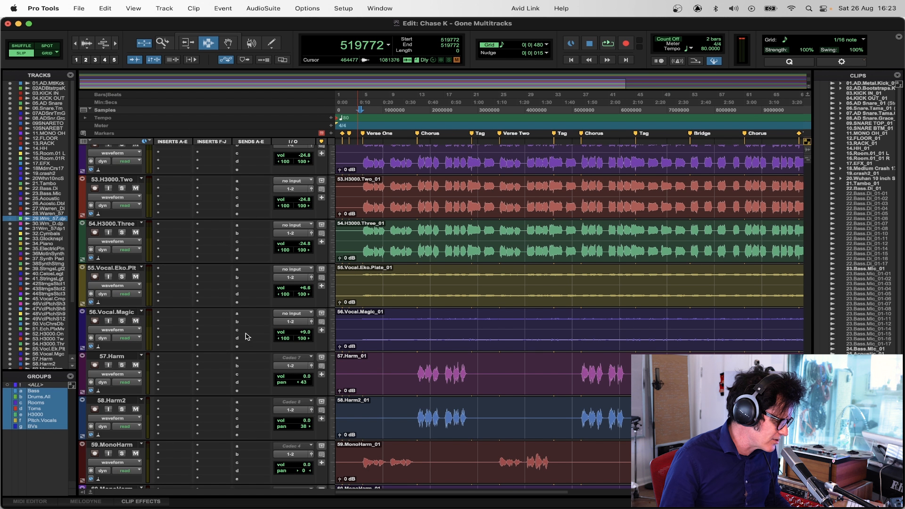
Step: Set the volume of 56.Vocal.Magic to -0.7 dB and 55.Vocal.Eko.Plt to -2.6 dB, and play the session from just before Verse One
drag(303, 336, 305, 342)
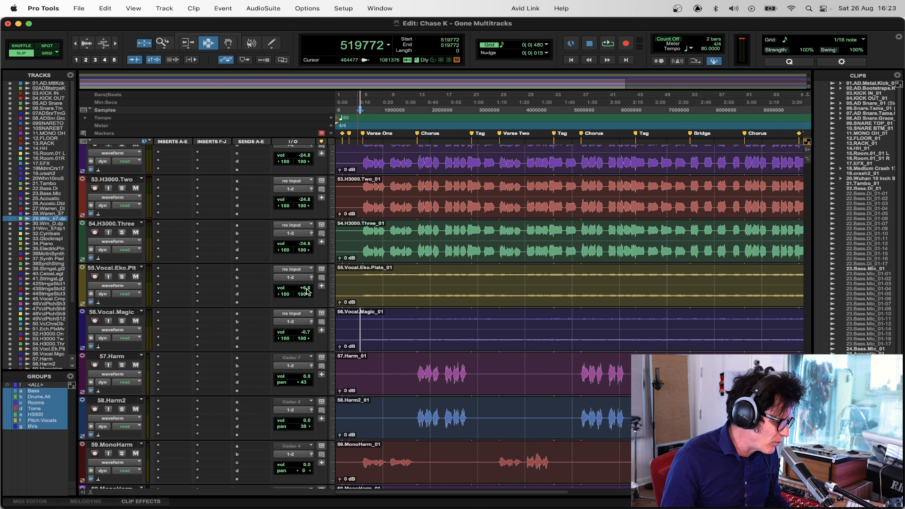
drag(306, 292, 307, 296)
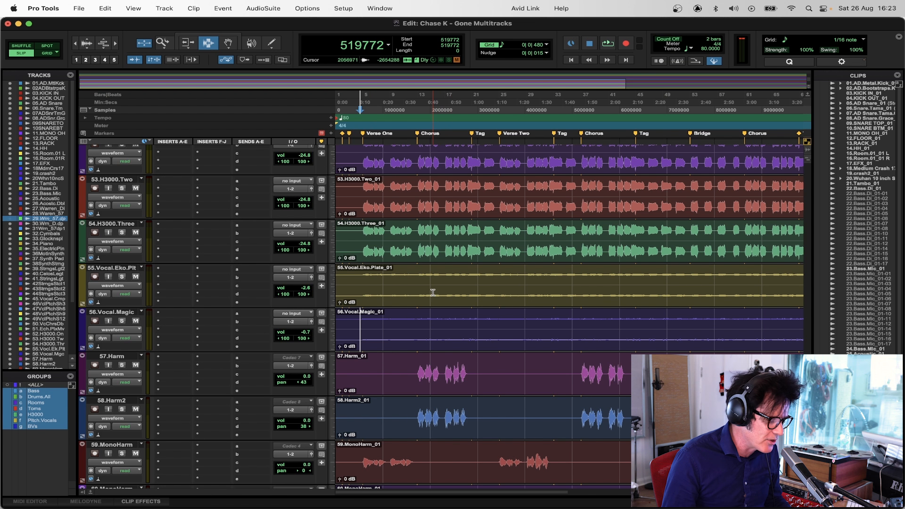
key(space)
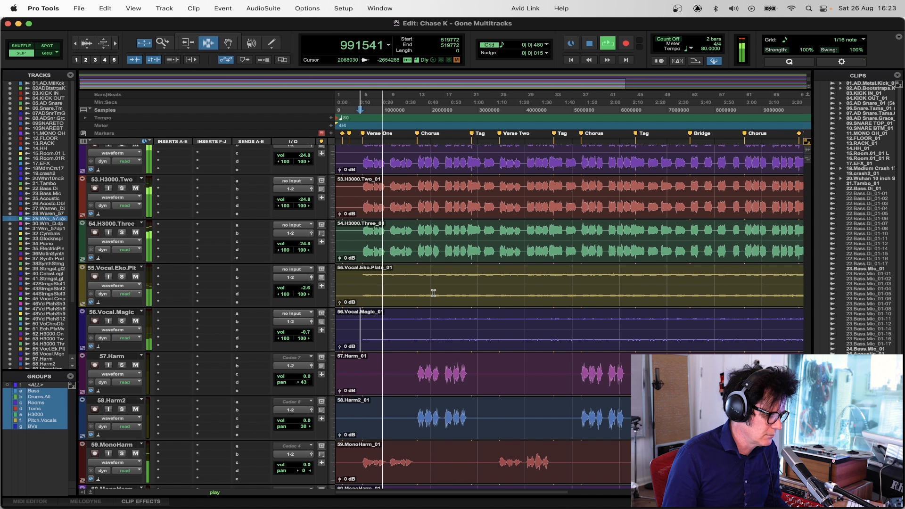
key(space)
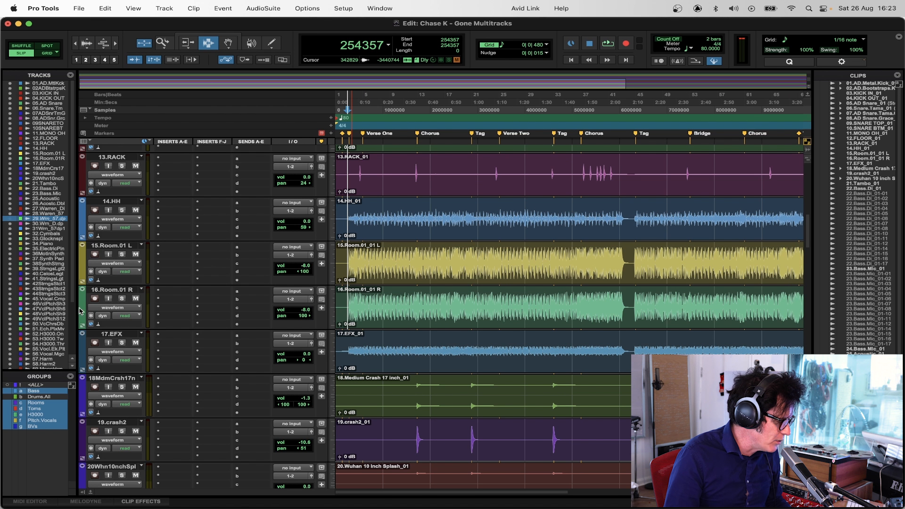
Step: Solo the 15.Room.01 L and 16.Room.01 R tracks and play them from the song's intro
click(122, 255)
key(space)
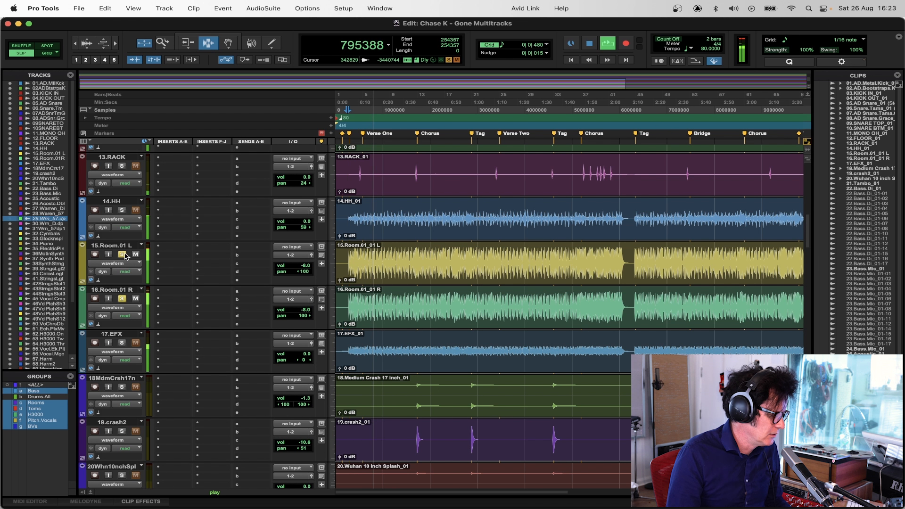
Step: Activate the Drums.All group, audition the grouped drum tracks in solo, and take the two room tracks out of solo
click(52, 397)
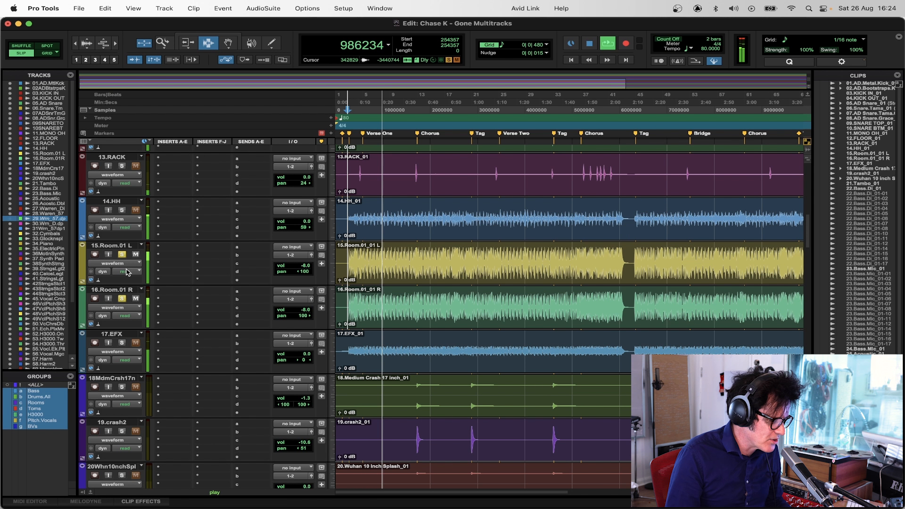
click(123, 211)
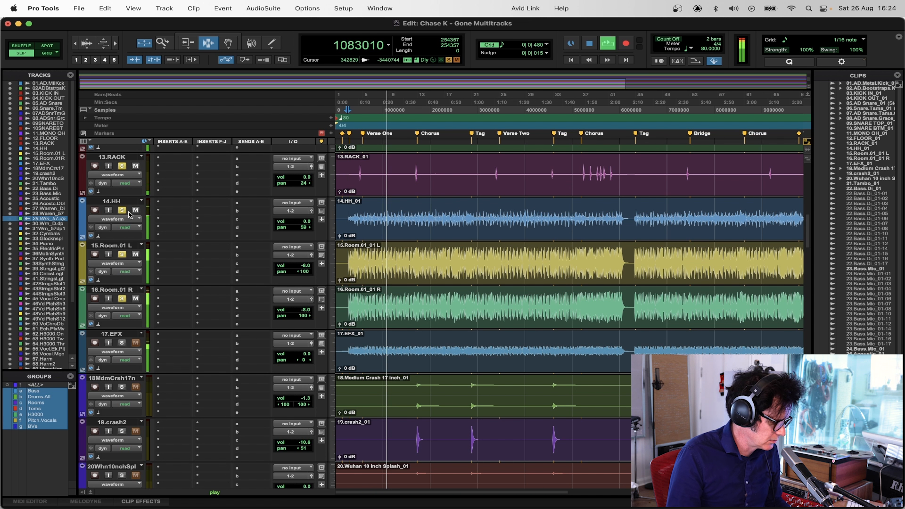
click(123, 254)
click(123, 298)
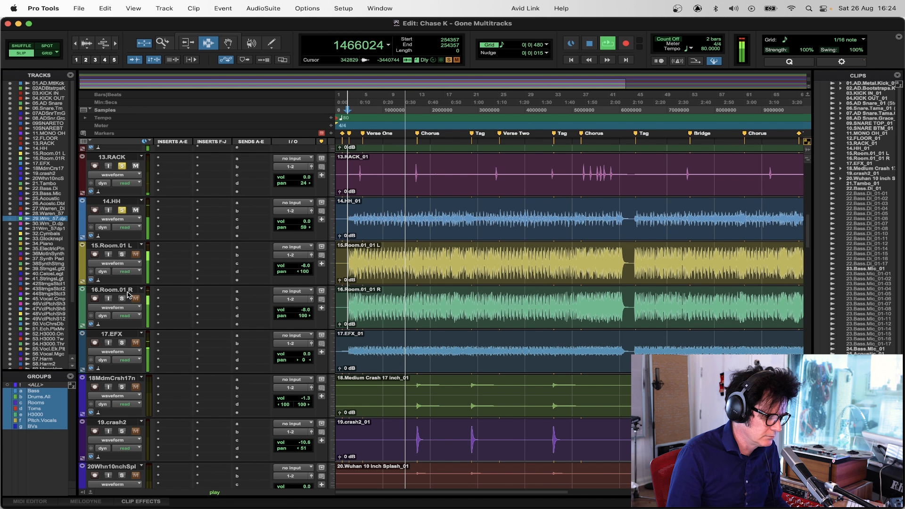
key(space)
Step: Audition the 05.AD Snare track in solo from the start of its audio
scroll(531, 284, up, 10)
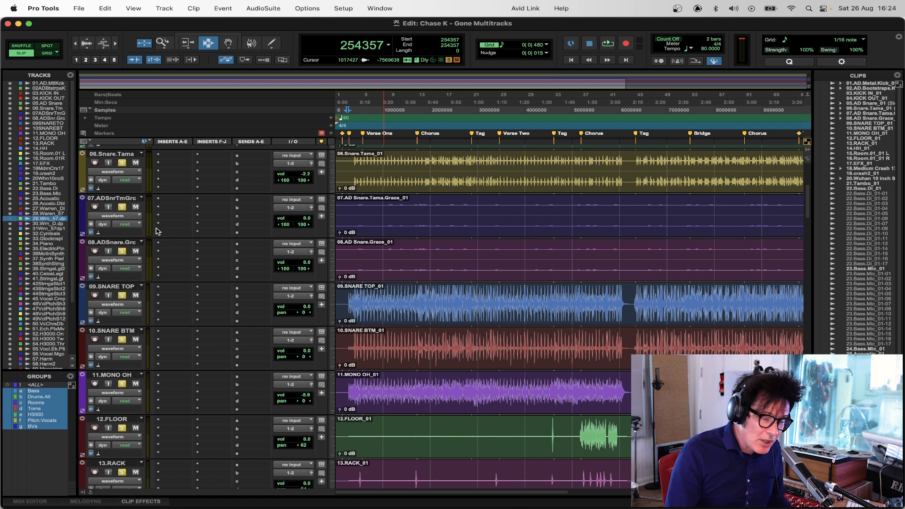
scroll(171, 277, up, 5)
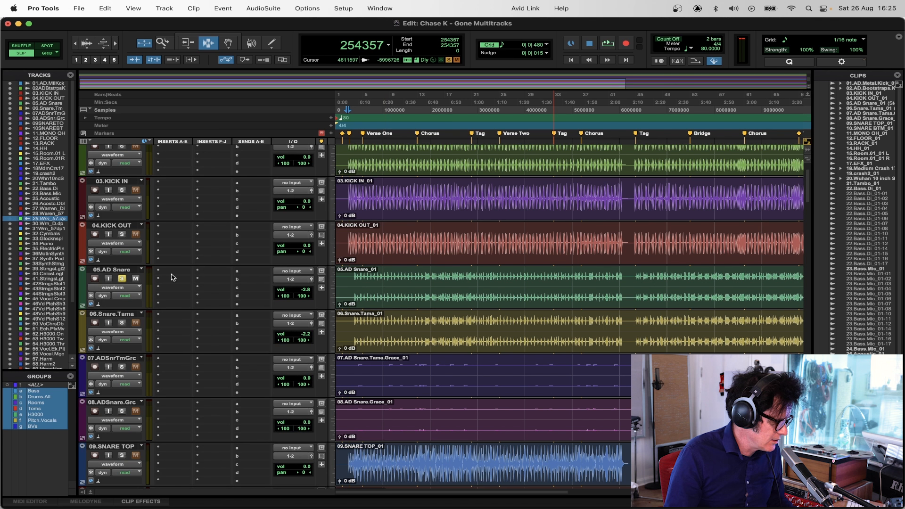
click(354, 279)
key(space)
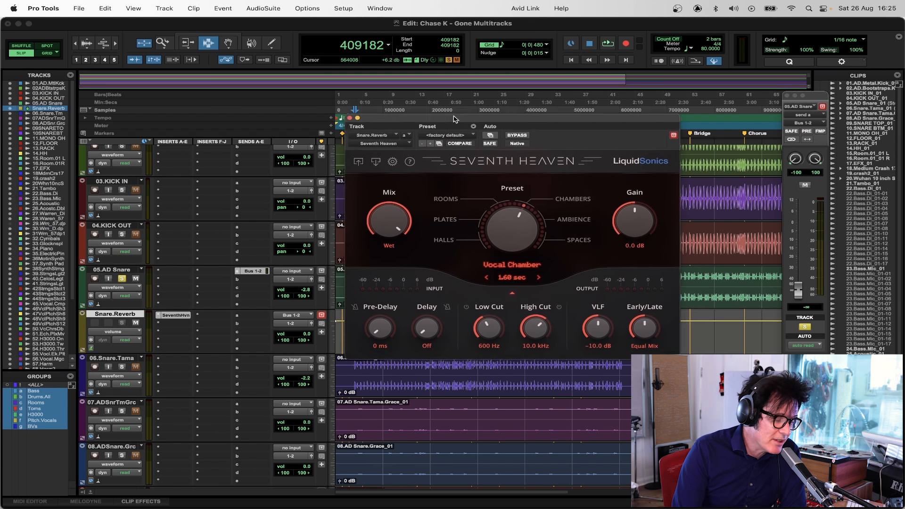
Step: Choose the Studio A room preset in the Seventh Heaven reverb on the Snare.Reverb track
drag(451, 117, 419, 111)
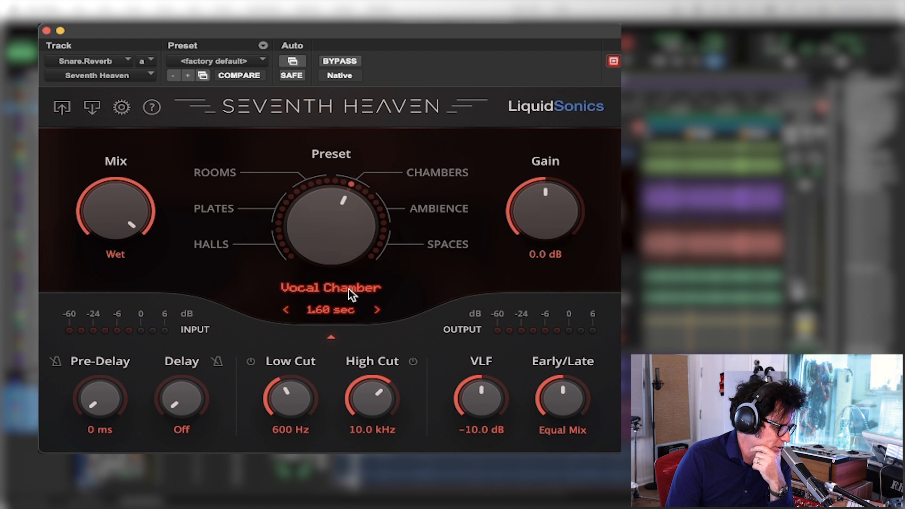
click(346, 289)
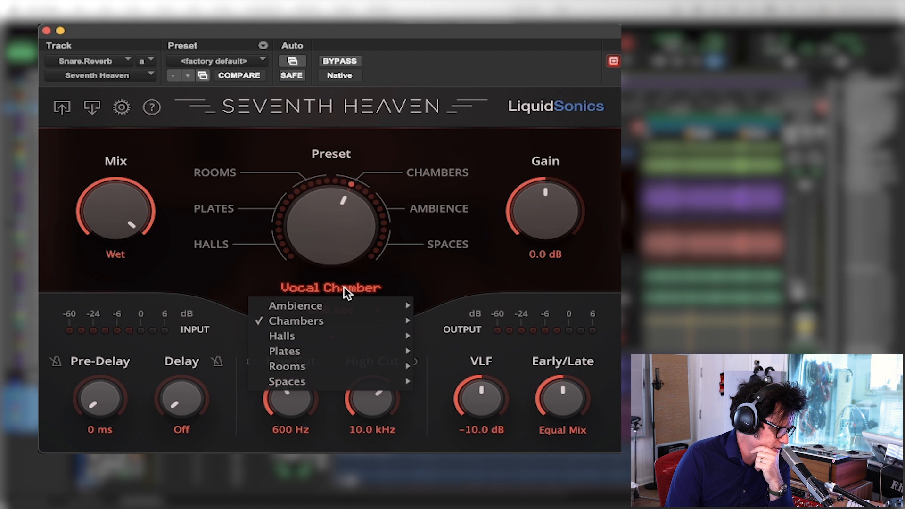
mouse_move(317, 384)
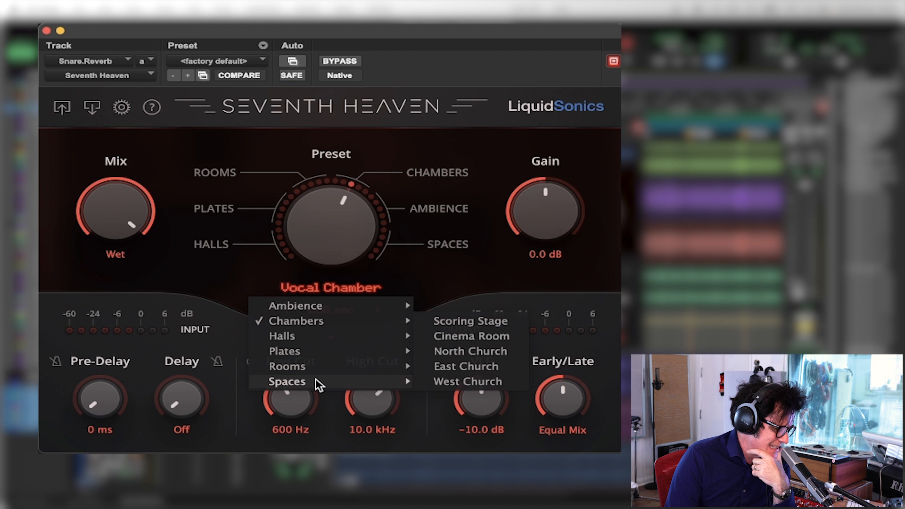
mouse_move(324, 366)
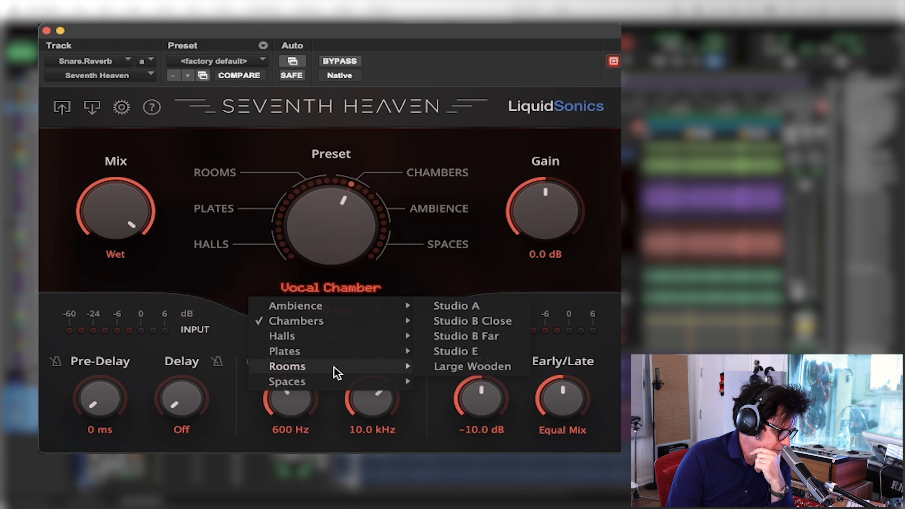
click(482, 311)
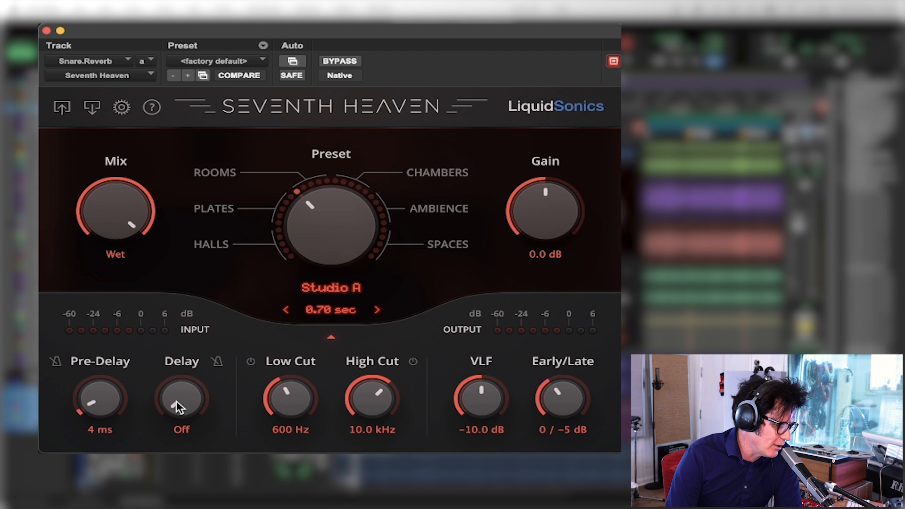
Step: Audition the snare reverb with its delay at 334 ms and 459 ms, and return the delay to Off
drag(176, 400, 191, 320)
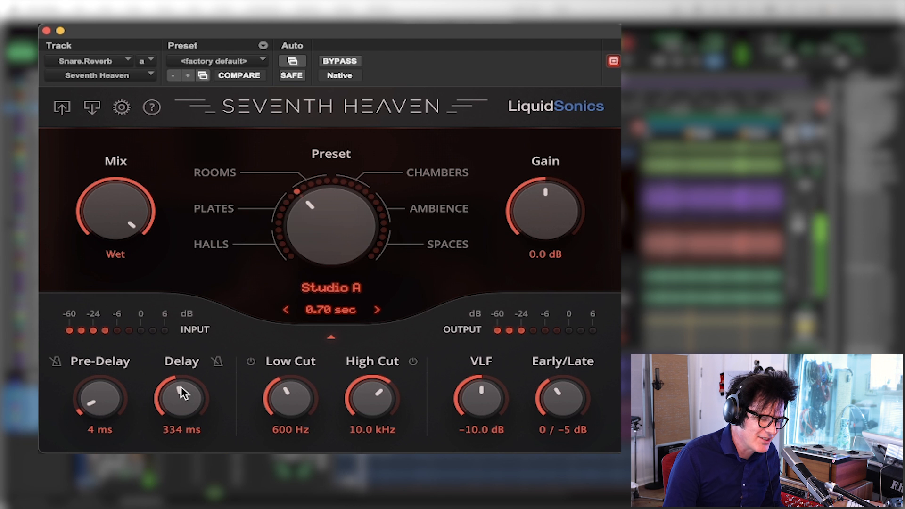
drag(178, 391, 185, 376)
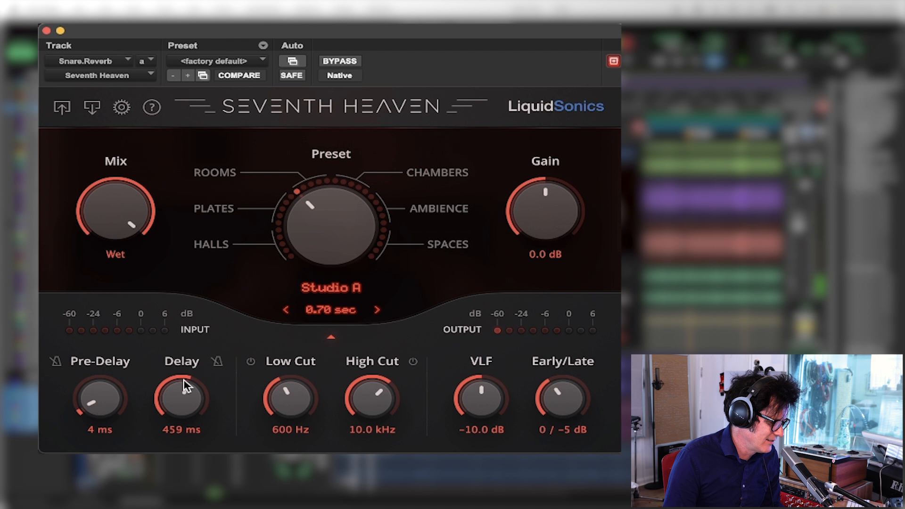
drag(183, 384, 184, 464)
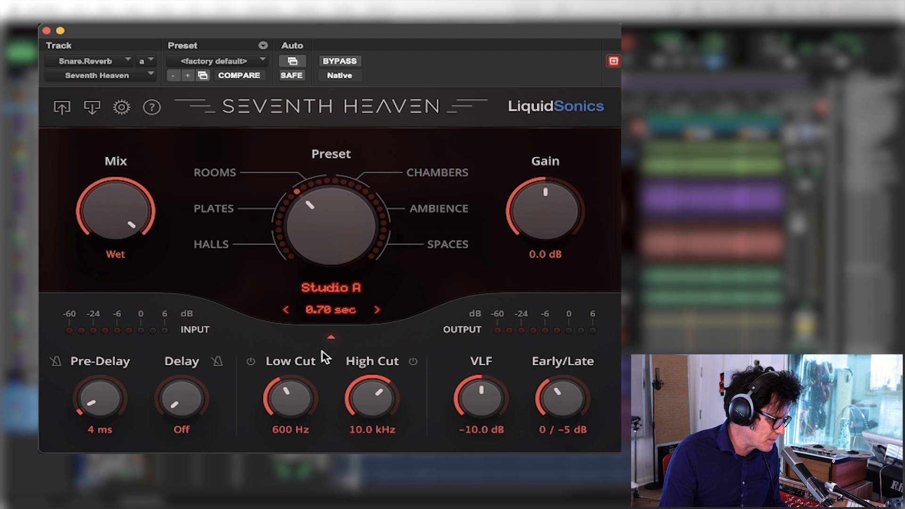
Step: Set the Studio A snare reverb's decay time to 0.85 sec and raise the reverb's gain during playback
click(377, 310)
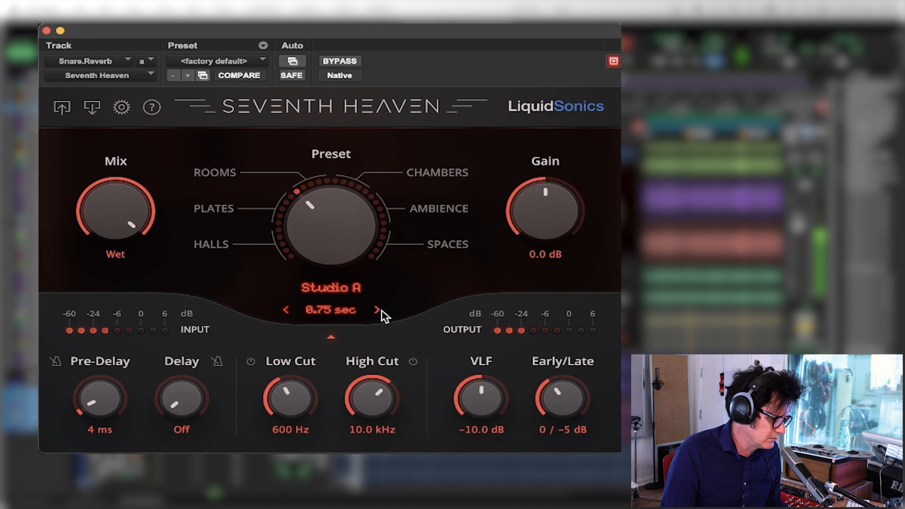
click(377, 311)
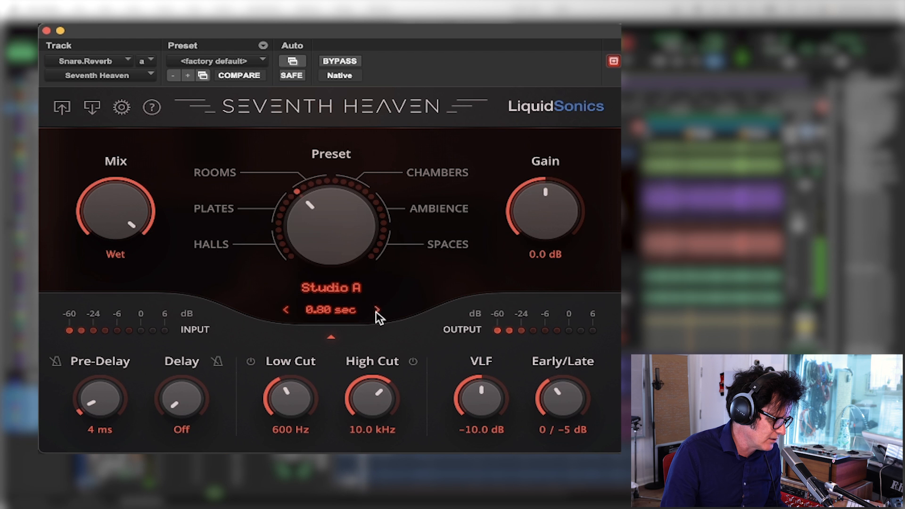
click(377, 311)
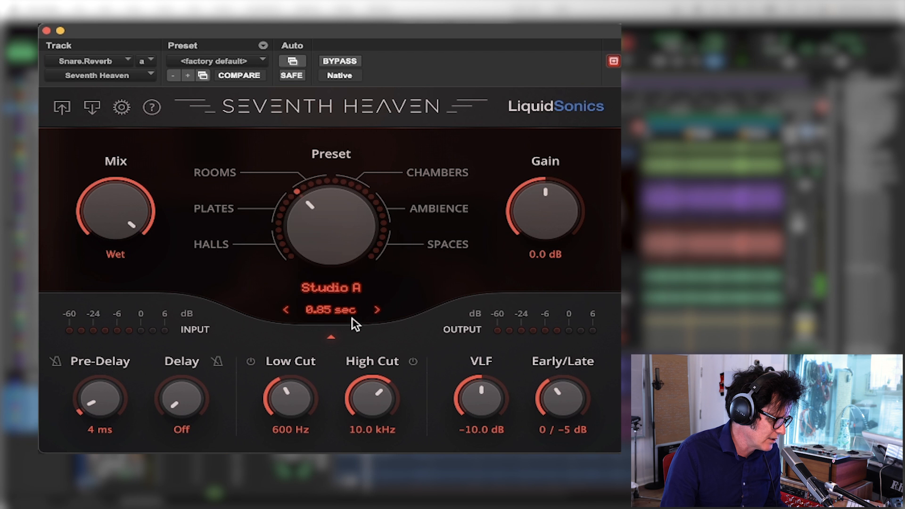
click(348, 474)
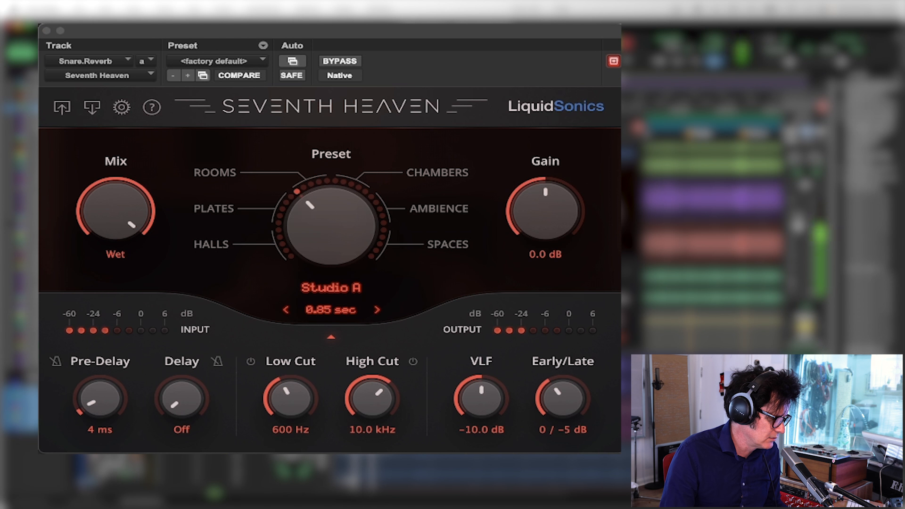
drag(545, 211, 550, 186)
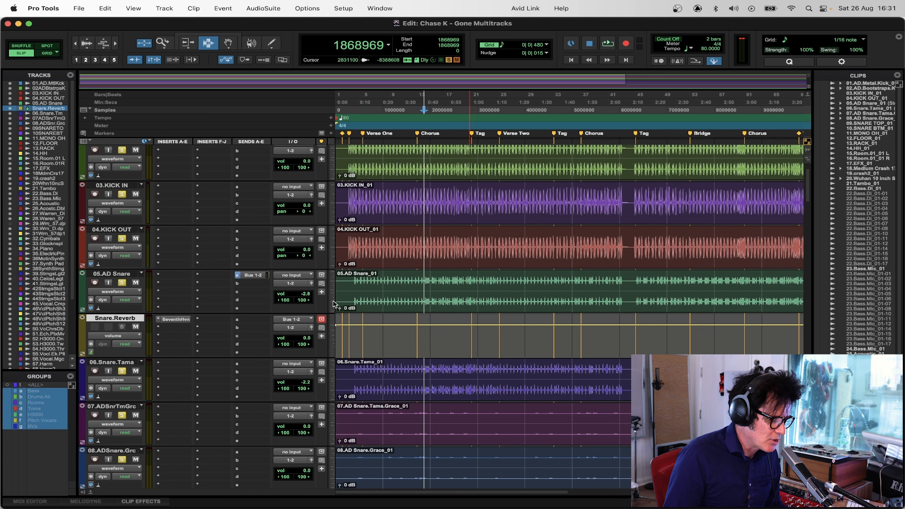
Step: Play the drums from the start of the 05.AD Snare audio and compare them with Snare.Reverb muted and unmuted
click(355, 288)
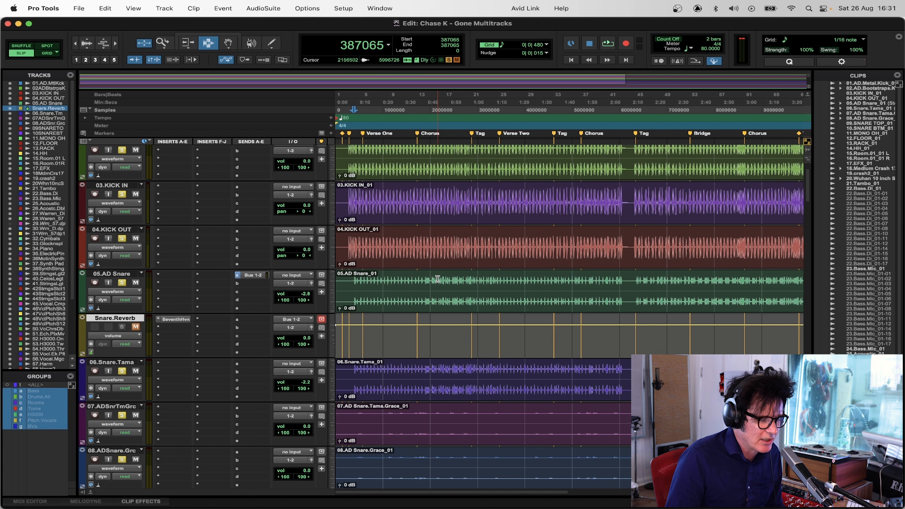
key(space)
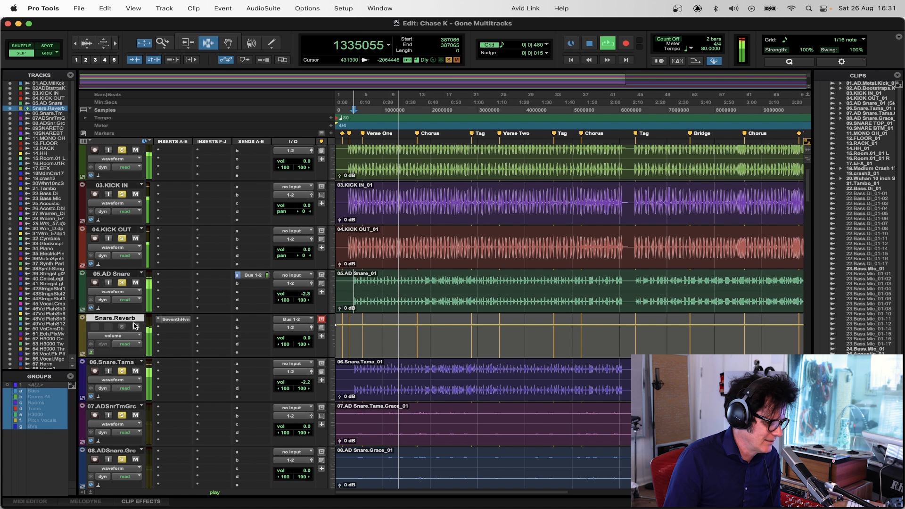
click(136, 327)
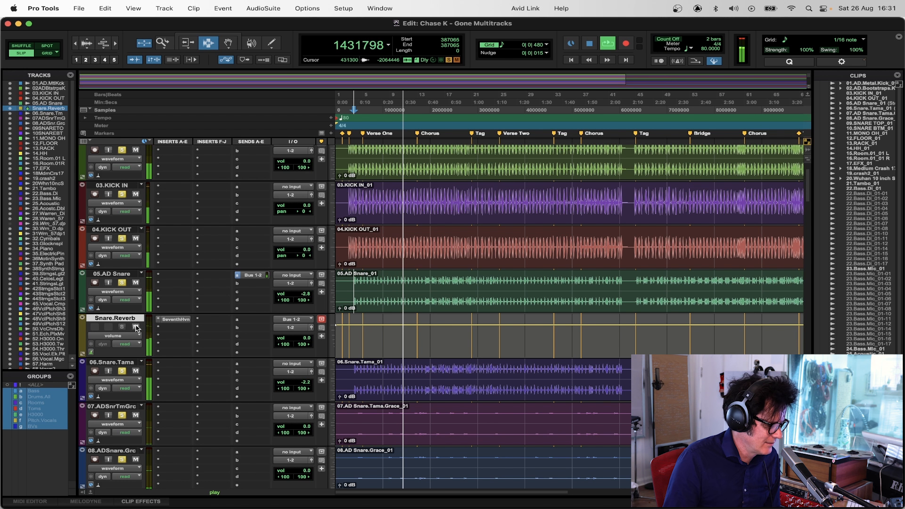
click(136, 327)
key(space)
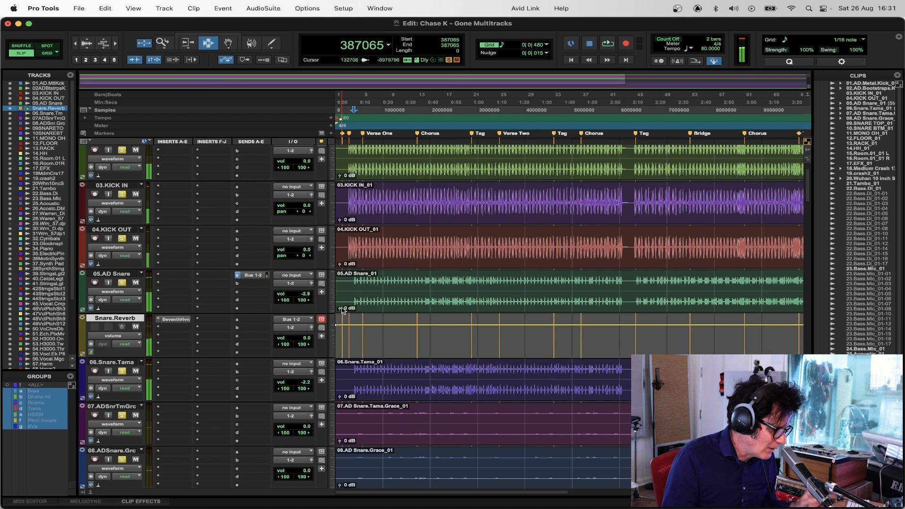
Step: Copy the Bus 1-2 send from 05.AD Snare to 08.ADSnare.Grc and audition the drums, toggling the Snare.Reverb mute
click(254, 275)
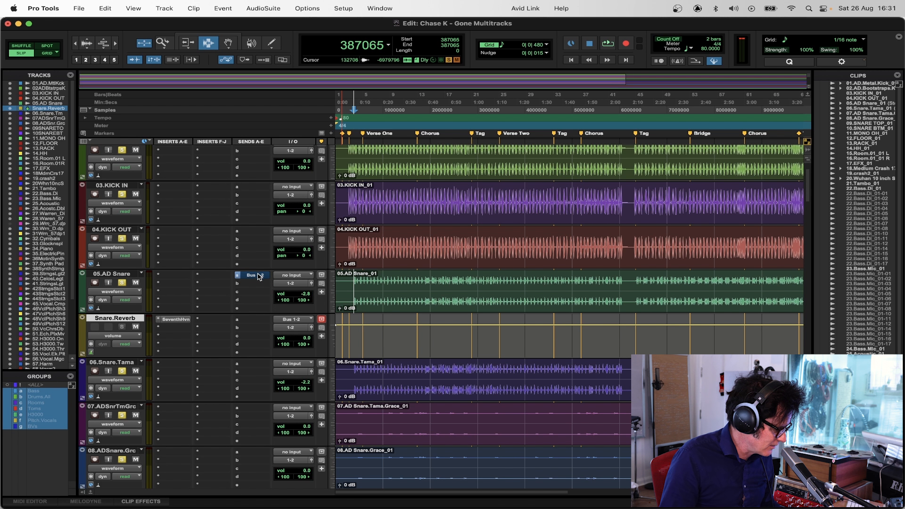
drag(260, 277, 258, 455)
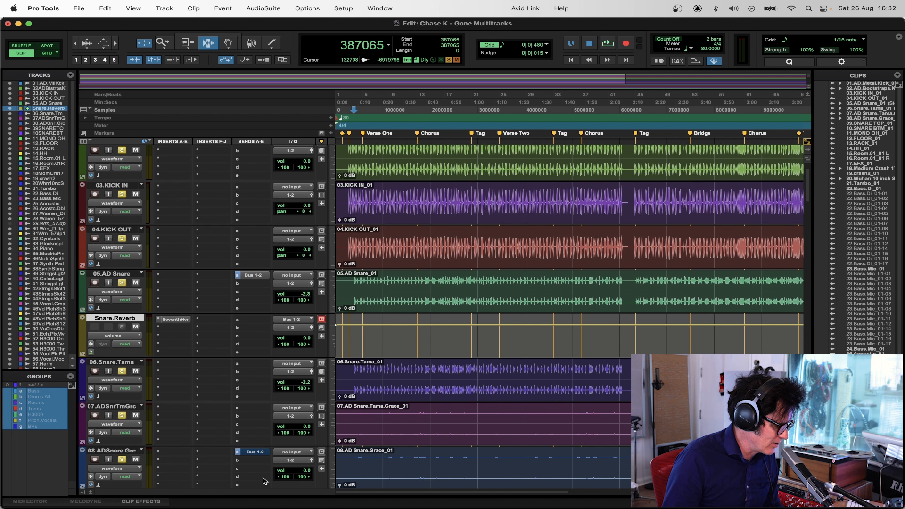
key(space)
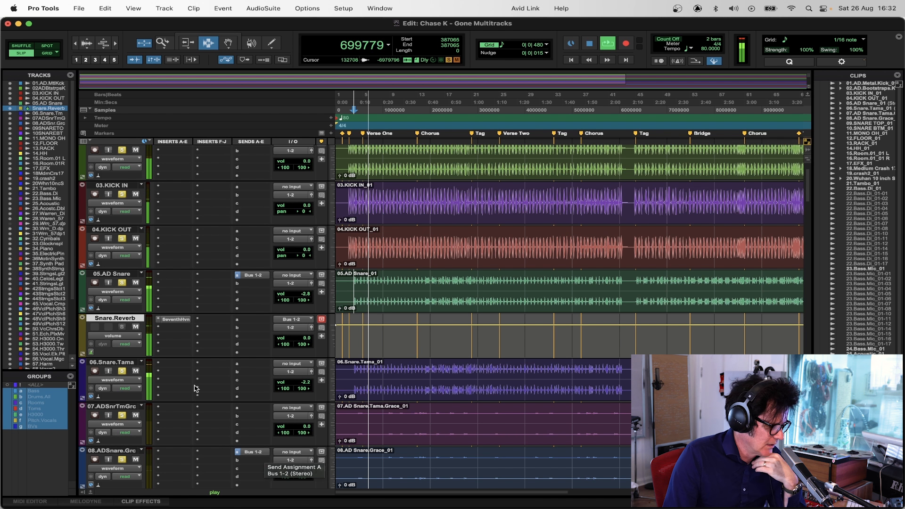
click(135, 326)
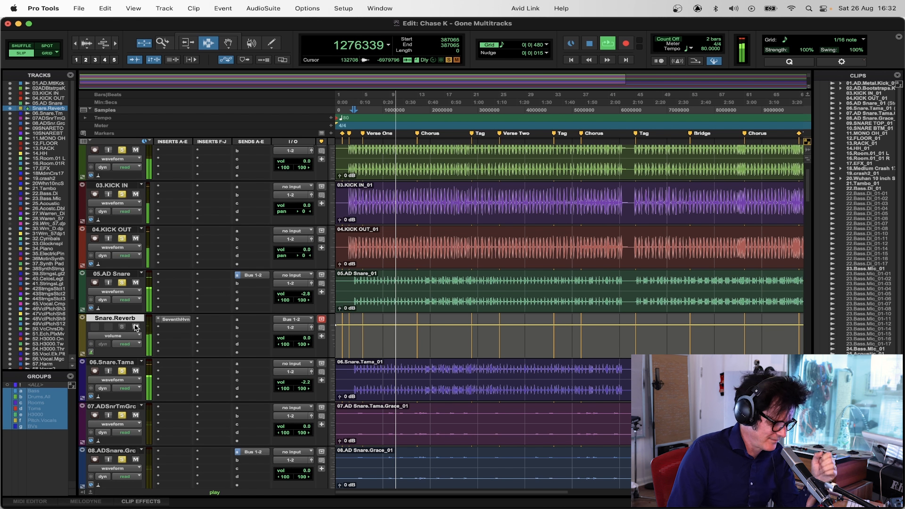
key(space)
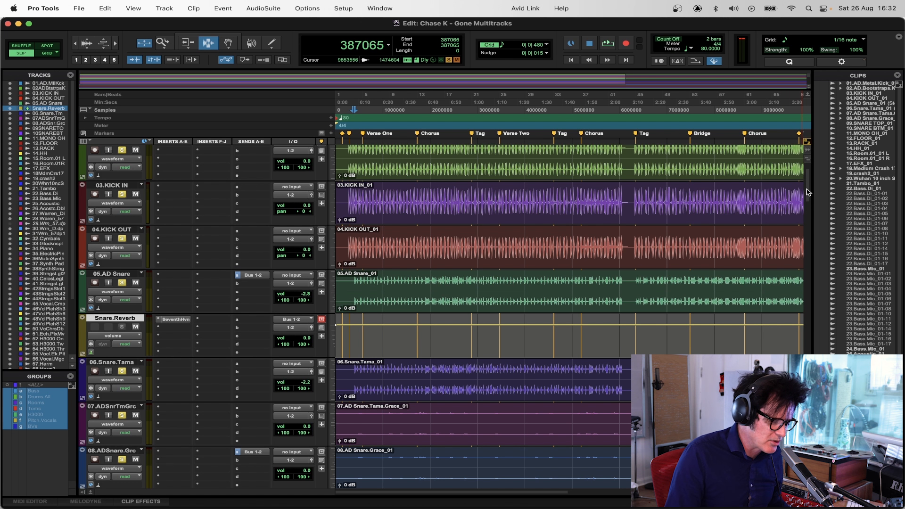
Step: Unmute the 15.Room.01 L and 16.Room.01 R tracks and route both outputs to Bus 3-4 (Stereo)
scroll(808, 192, down, 10)
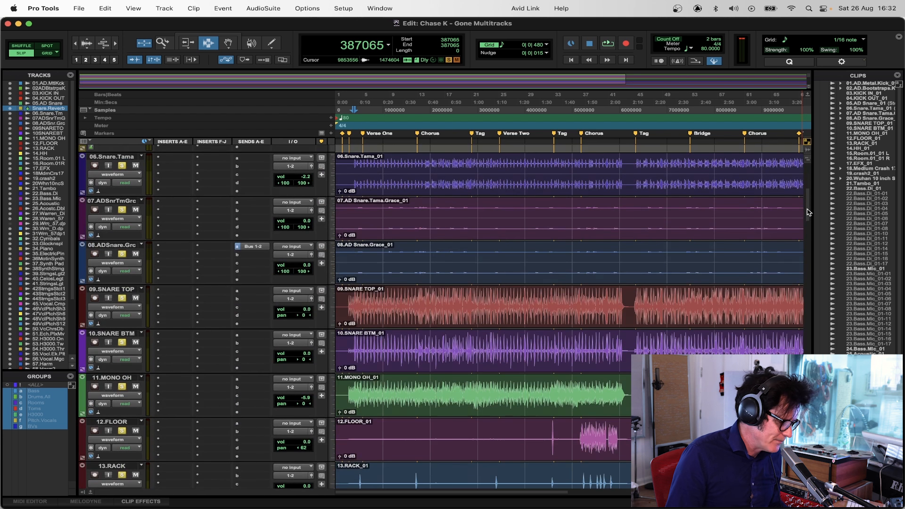
click(124, 250)
shift+click(122, 294)
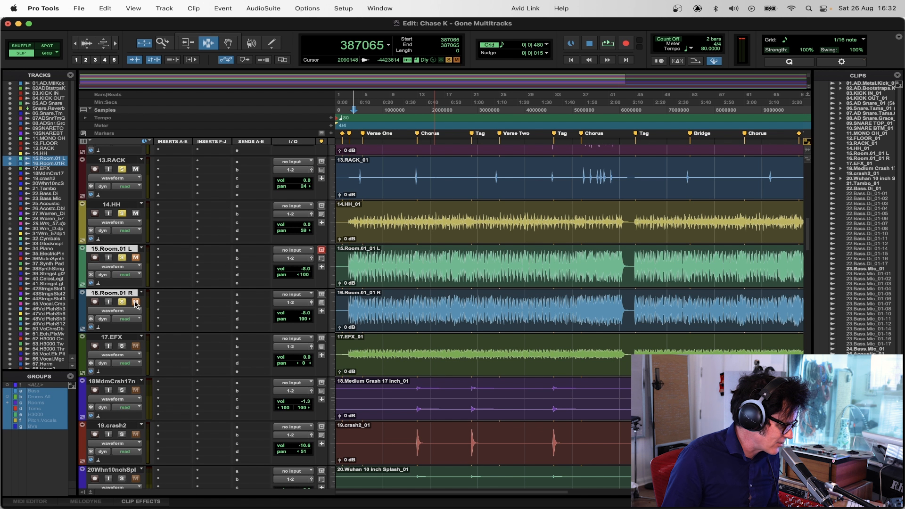
click(292, 260)
mouse_move(297, 267)
mouse_move(363, 268)
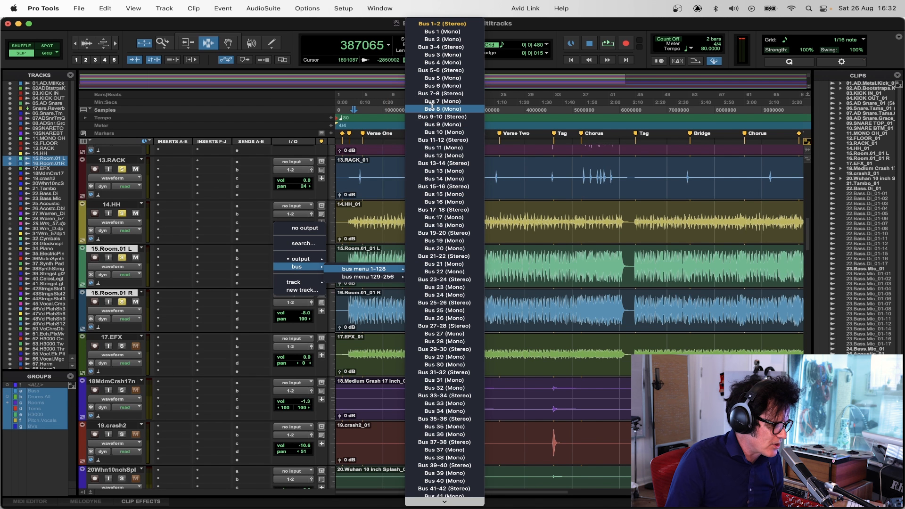
click(443, 47)
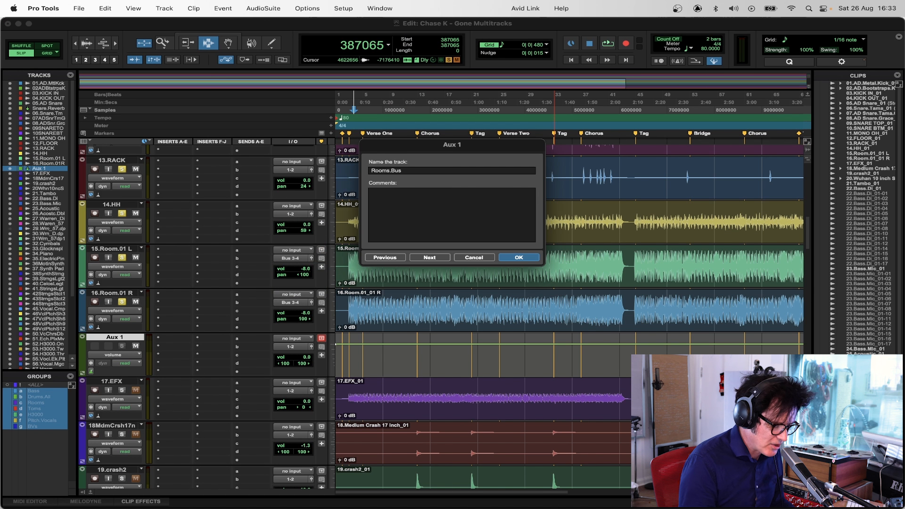
Step: Name the new aux track below the room tracks Rooms.Bus and insert the Seventh Heaven reverb on it
key(Return)
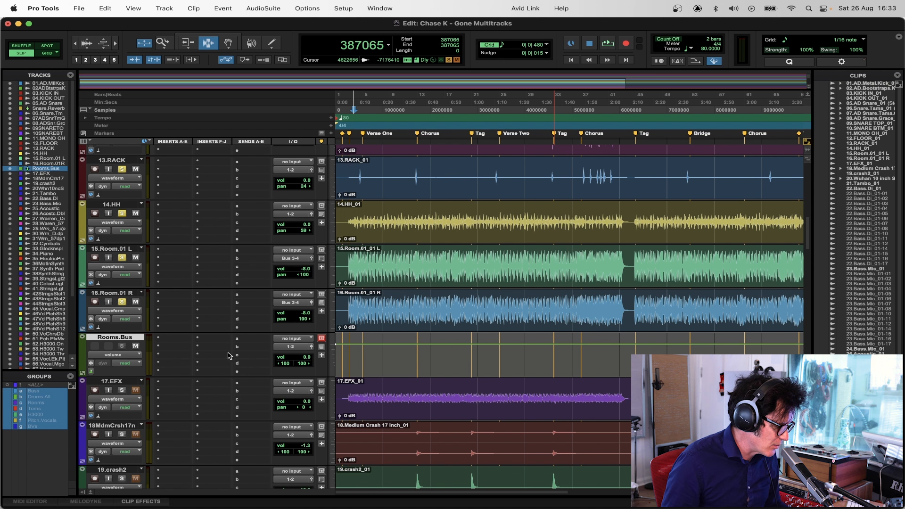
click(170, 342)
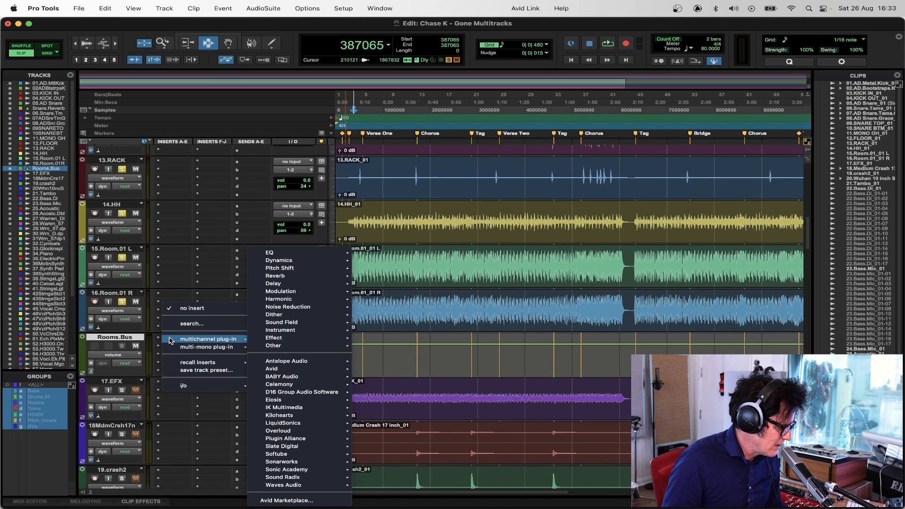
mouse_move(280, 270)
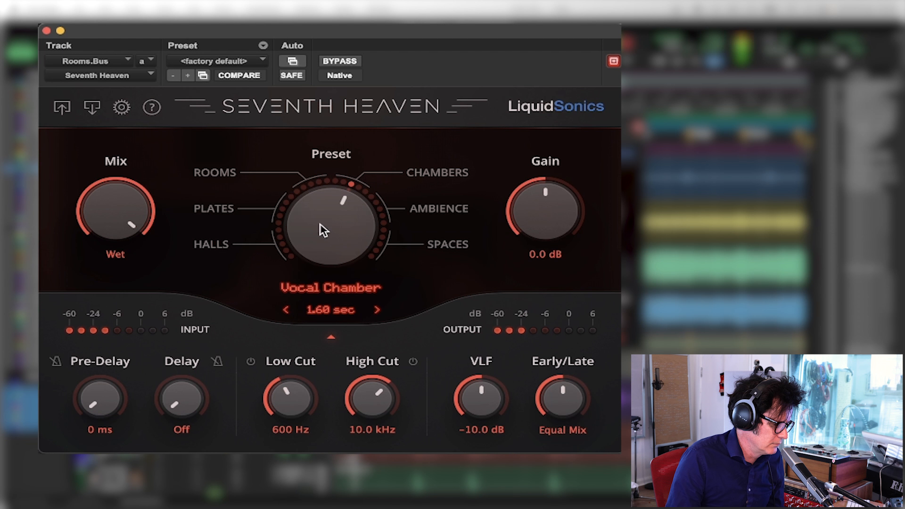
Step: Switch the Rooms.Bus reverb to the Studio B Far preset
drag(319, 228, 306, 248)
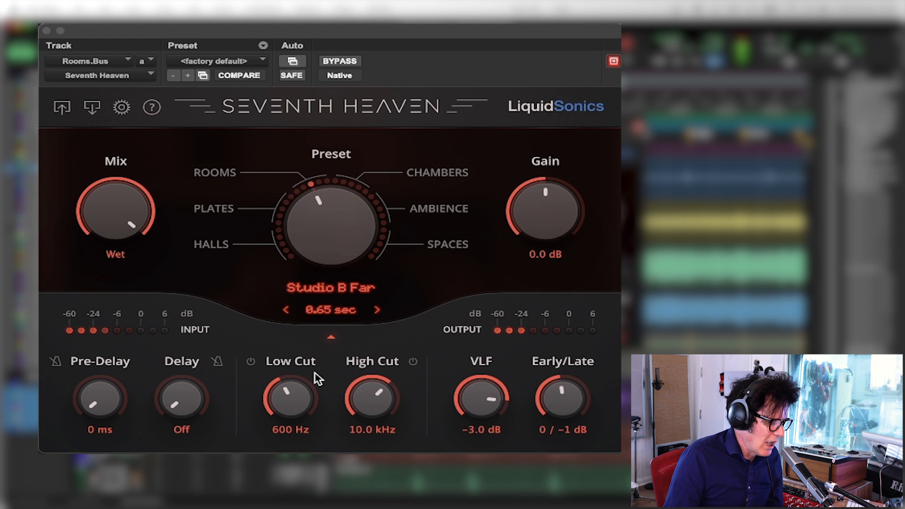
click(374, 297)
click(493, 268)
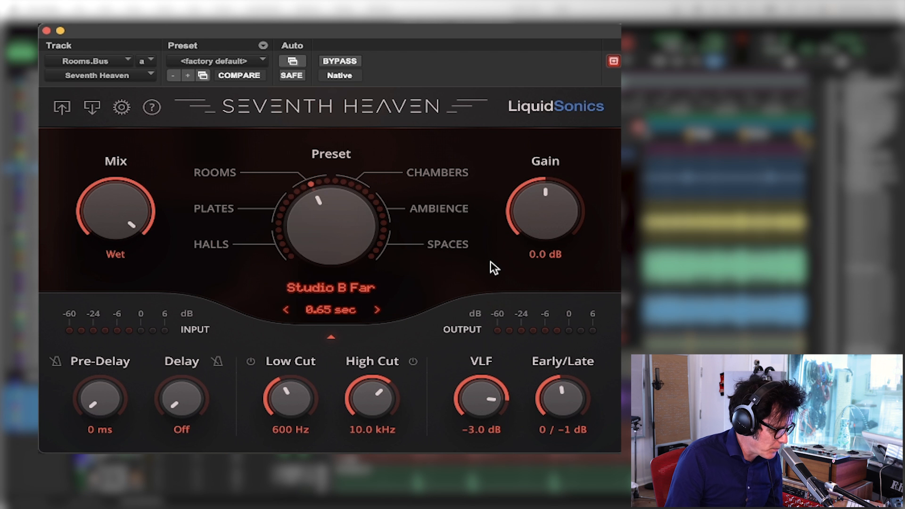
Step: Audition the Rooms.Bus reverb during playback and set its VLF level to -19.0 dB
key(space)
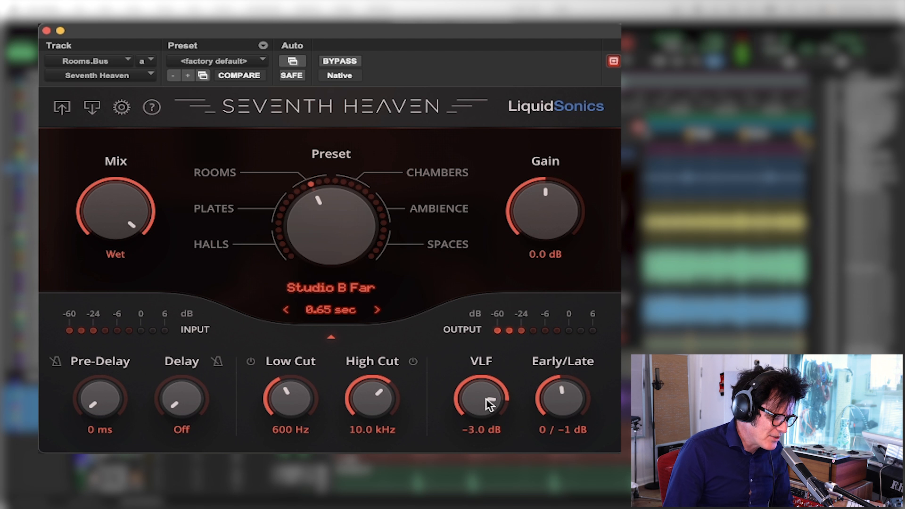
key(space)
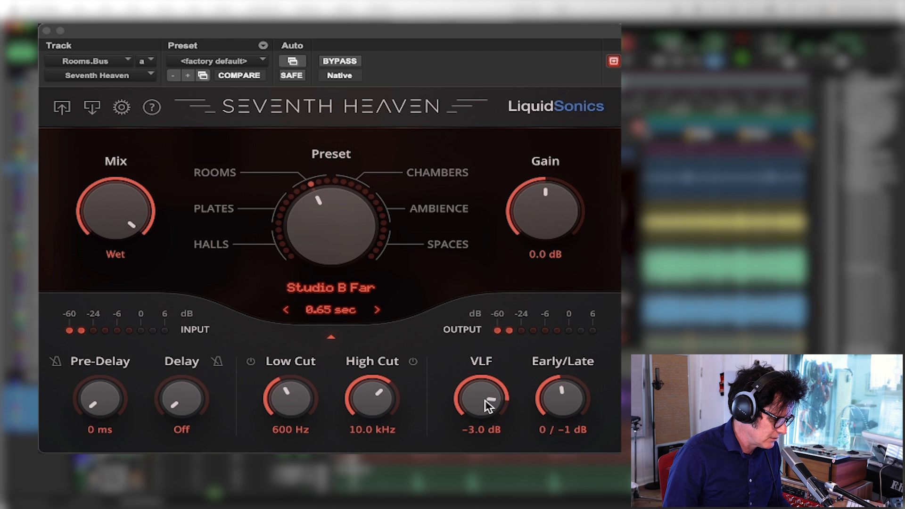
click(482, 391)
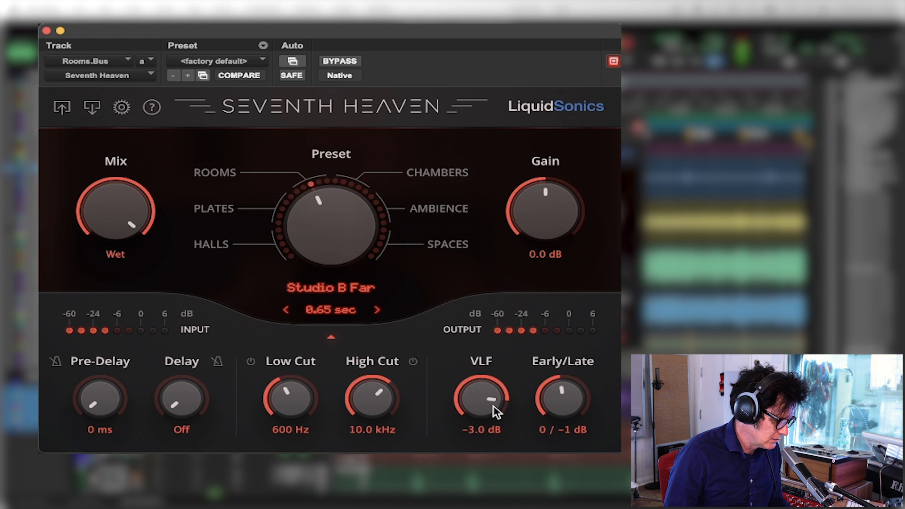
drag(490, 398, 489, 424)
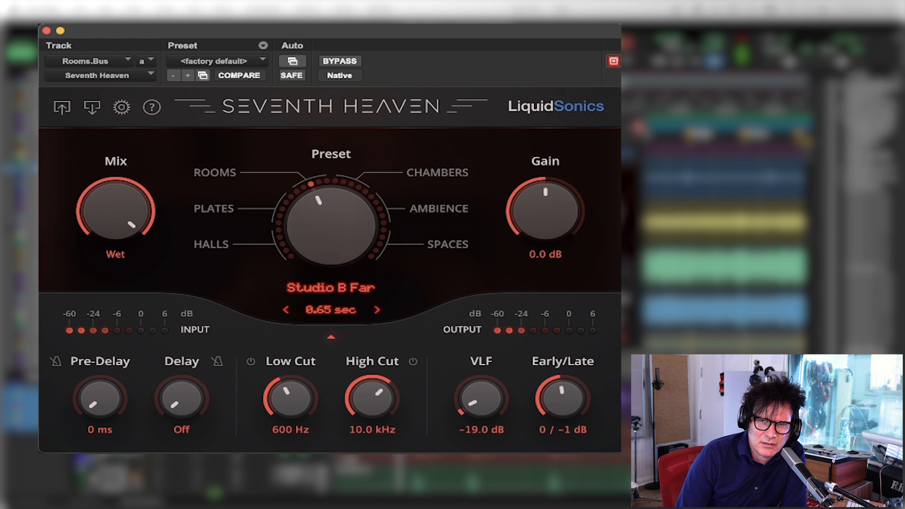
Step: Audition the Rooms.Bus reverb with its VLF level at -5.5 dB and -17.4 dB, toggling the bus mute to compare
drag(491, 485, 493, 425)
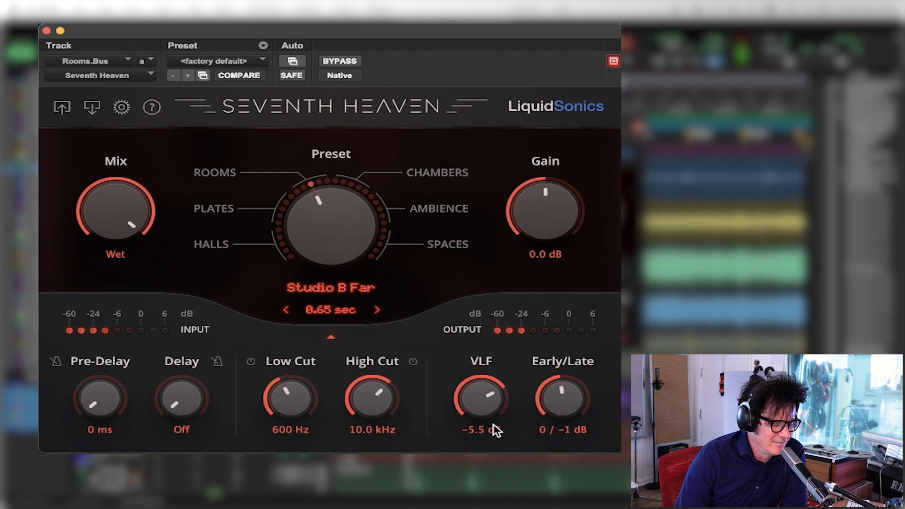
drag(495, 430, 483, 483)
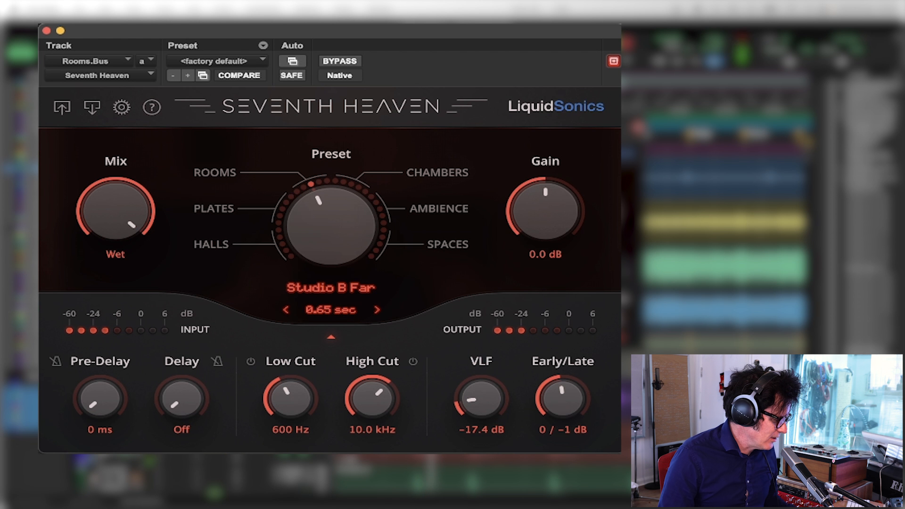
click(32, 406)
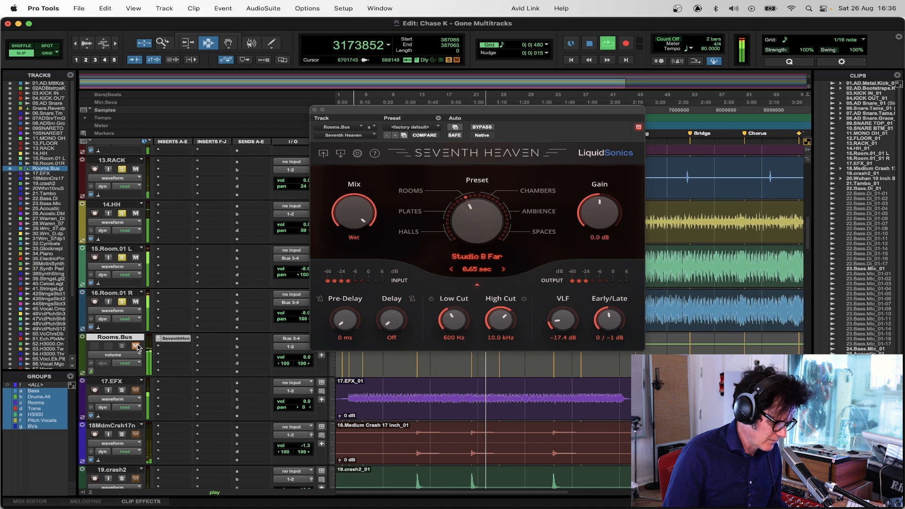
click(136, 347)
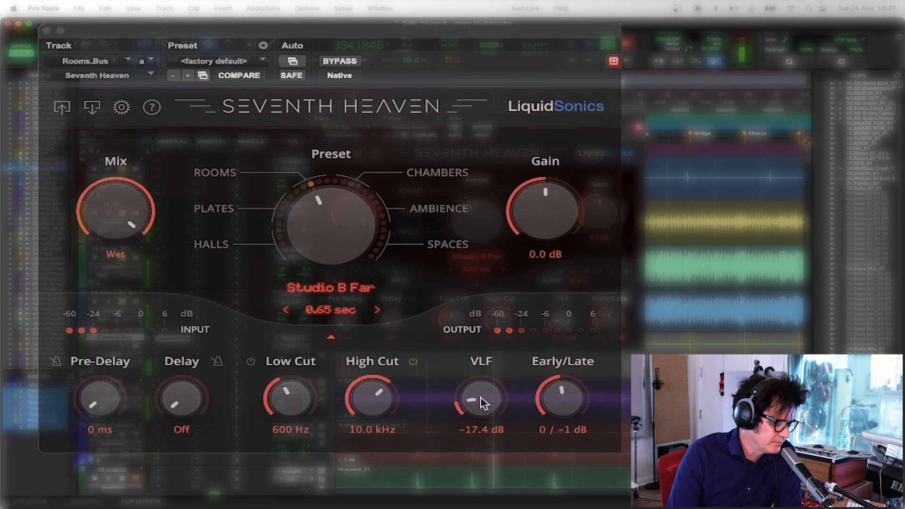
Step: Set the Rooms.Bus reverb's VLF level to -11.7 dB while comparing settings, and close the reverb window
drag(563, 319, 561, 318)
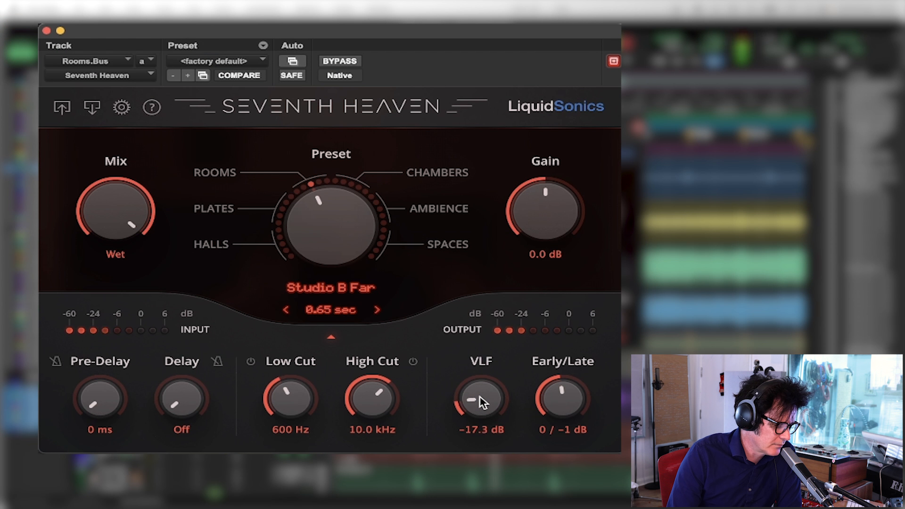
drag(481, 402, 516, 293)
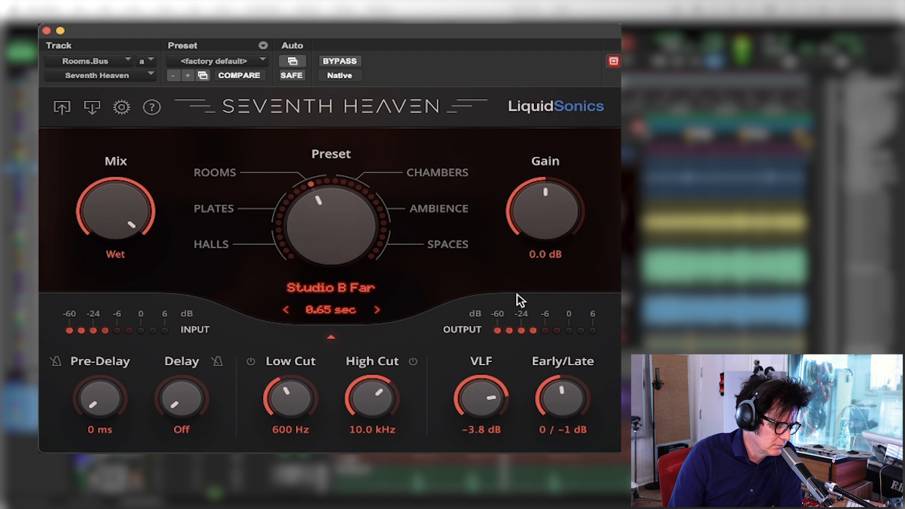
drag(517, 293, 499, 355)
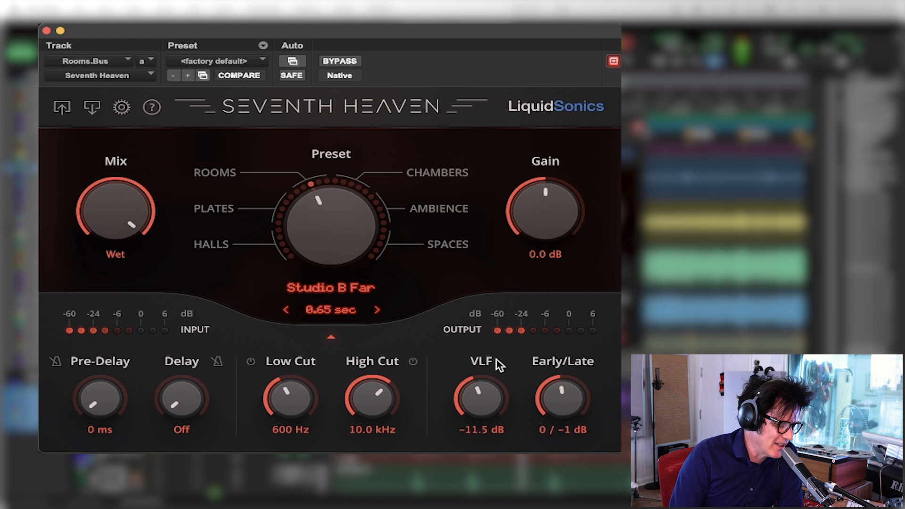
drag(473, 388, 471, 394)
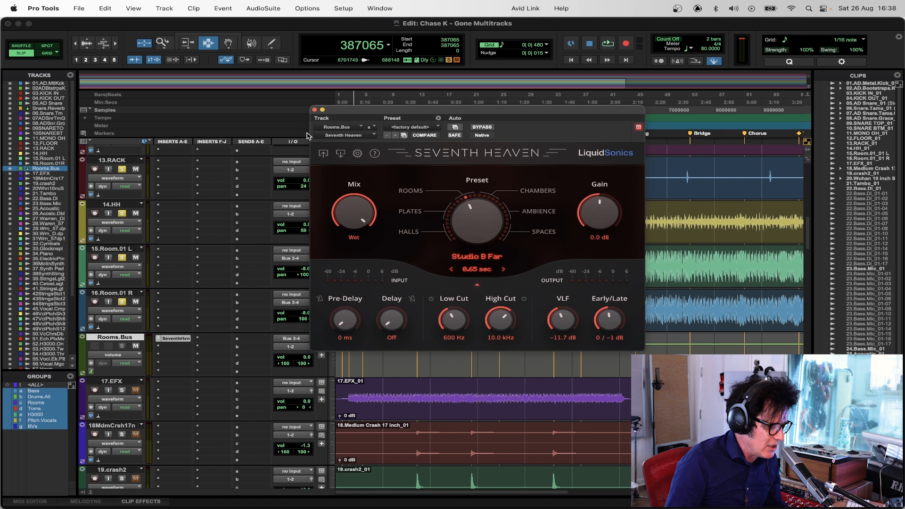
click(315, 110)
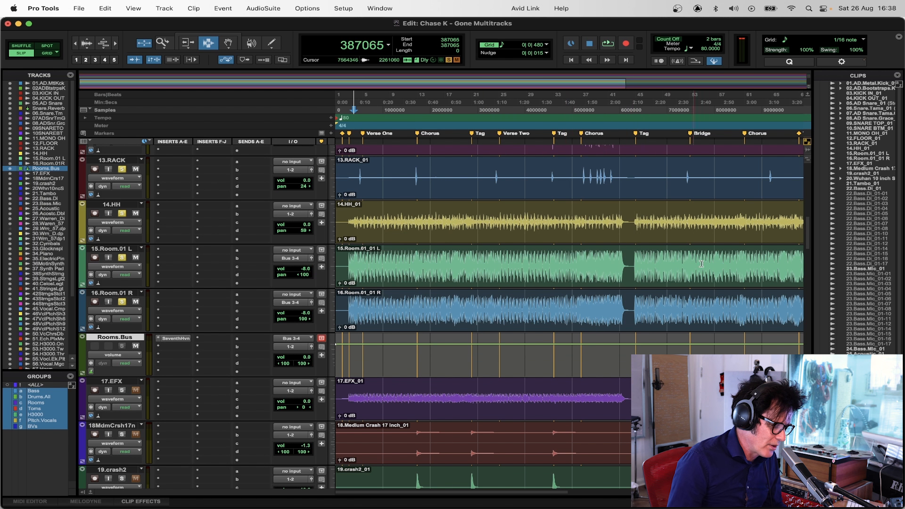
Step: Solo the 22.Bass.Di and 23.Bass.Mic tracks and start playback from the first Chorus
drag(807, 237, 811, 271)
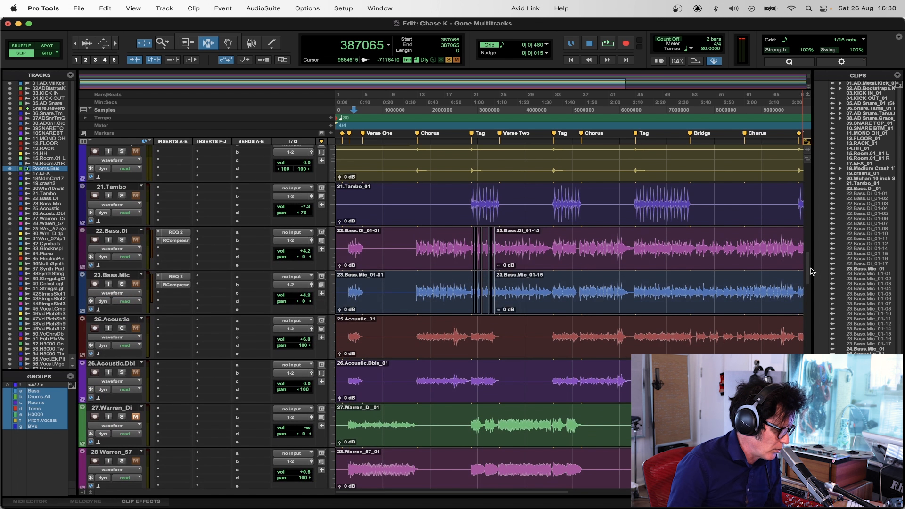
click(122, 240)
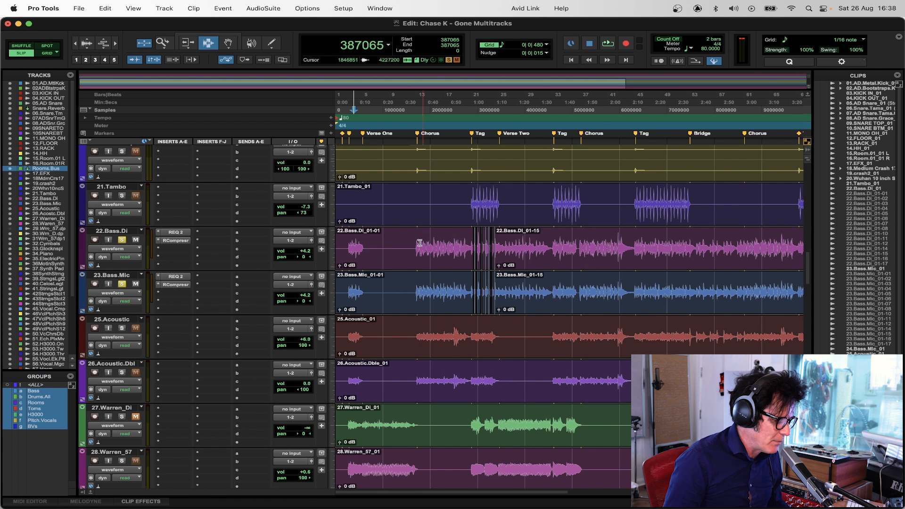
click(419, 243)
key(space)
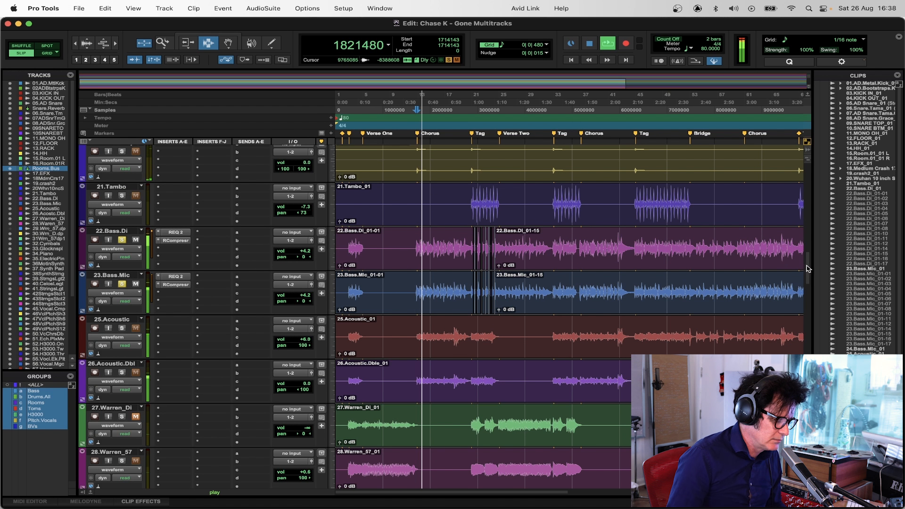
Step: Solo 25.Acoustic and 26.Acoustic.Dbl, raise the acoustic double's volume to +1.2 dB, and stop playback
drag(807, 265, 808, 269)
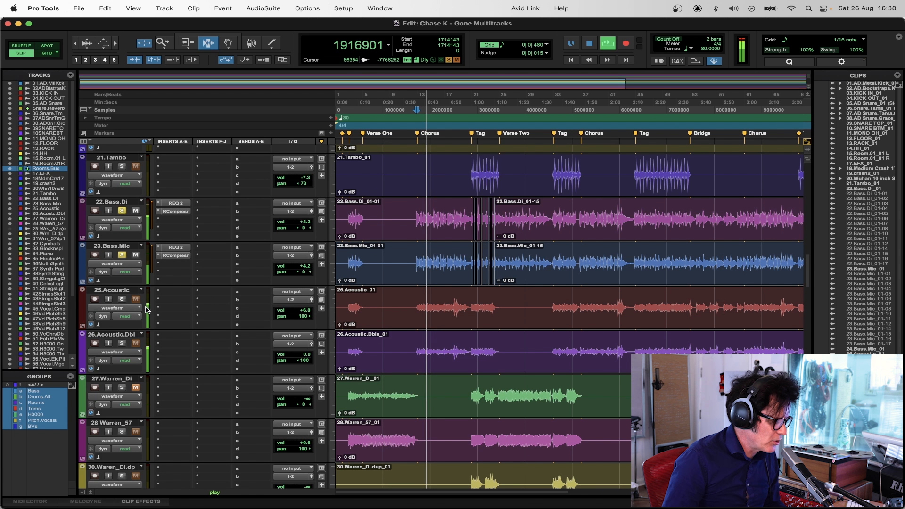
click(121, 298)
click(121, 343)
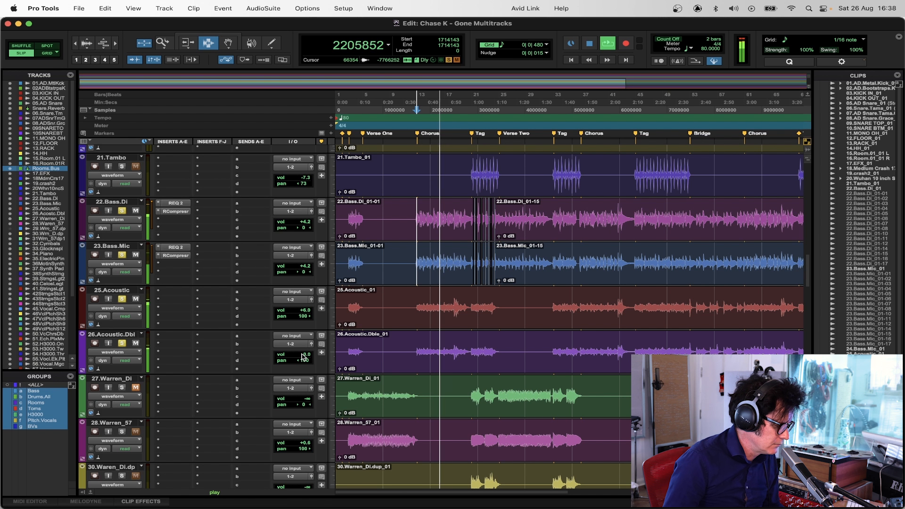
drag(302, 357, 302, 355)
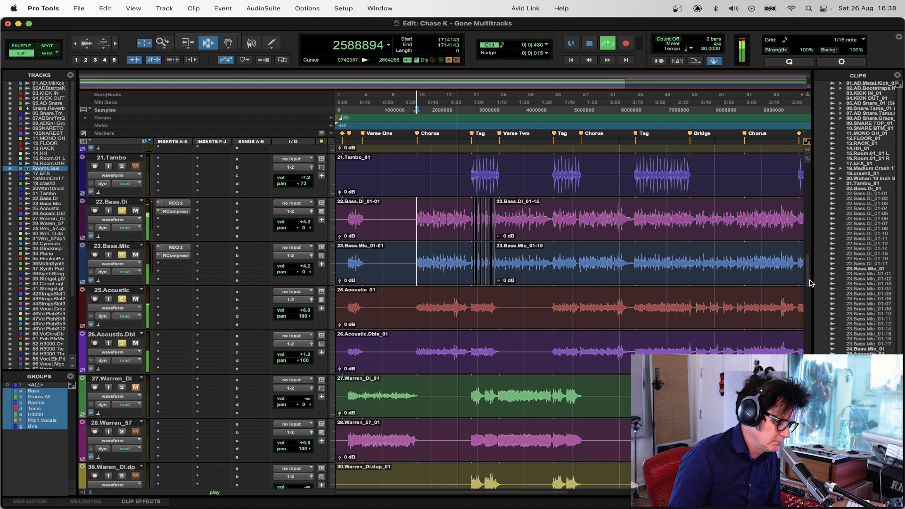
key(space)
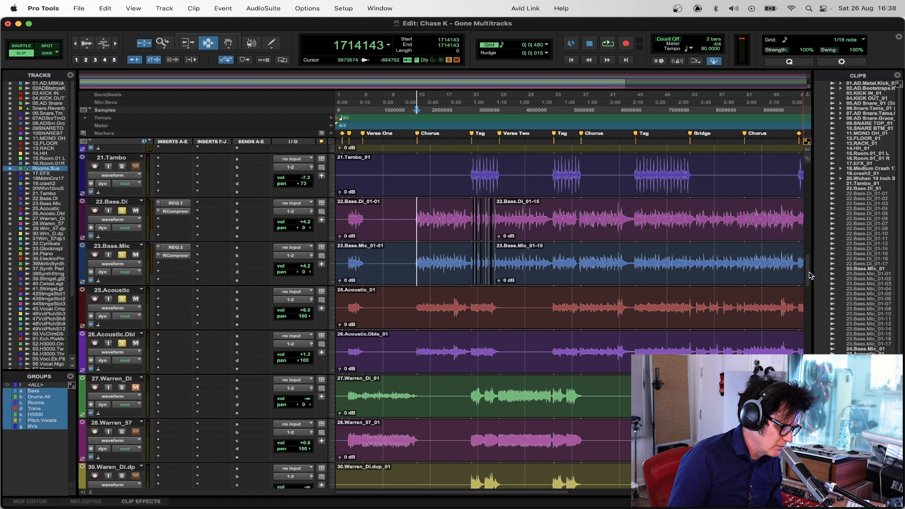
Step: Solo 34.Piano and 35.ElectricPiano and play the song from just before the first Chorus
drag(809, 274, 808, 302)
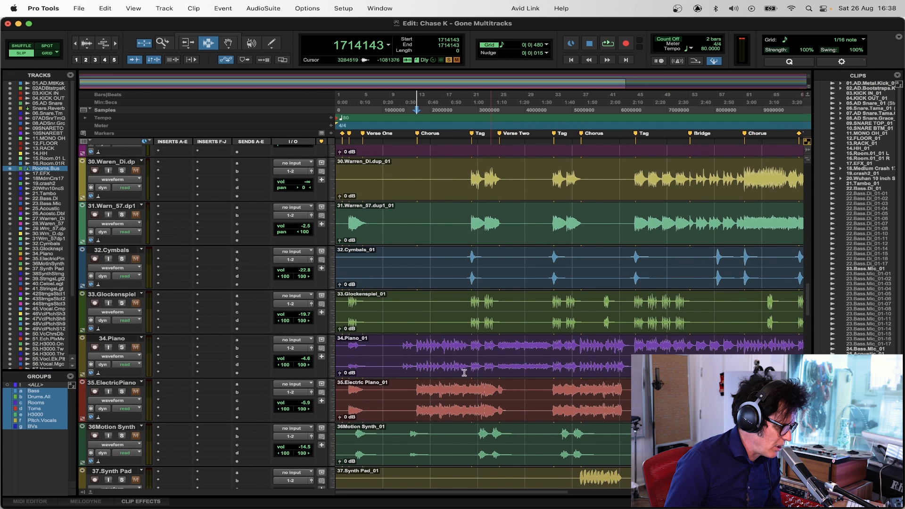
click(402, 354)
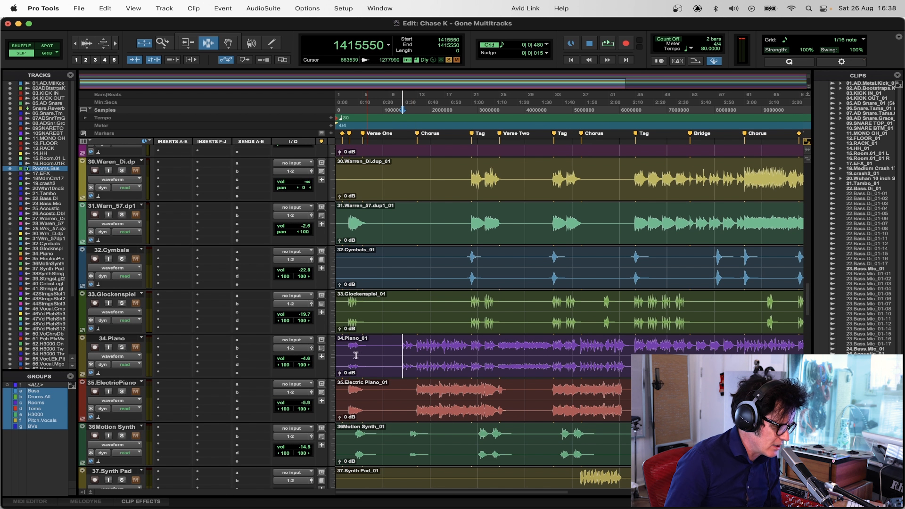
click(122, 348)
key(space)
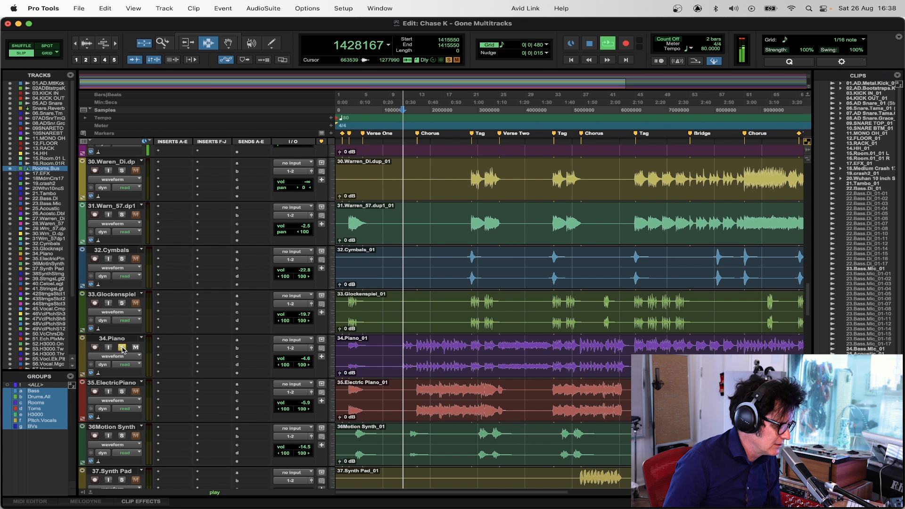
click(121, 392)
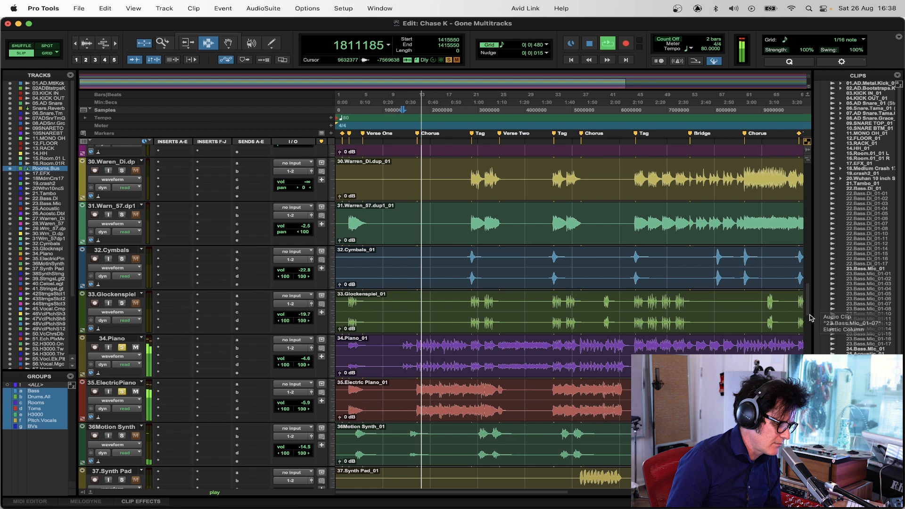
Step: Lower 35.ElectricPiano to -8.5 dB and 34.Piano to -5.9 dB during playback, and stop the transport
drag(305, 406, 305, 410)
drag(307, 359, 308, 362)
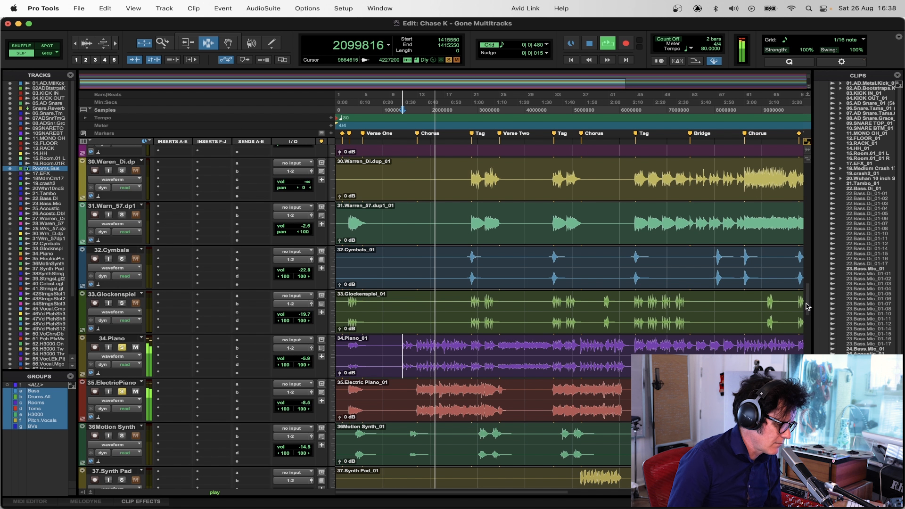
drag(807, 306, 806, 283)
key(space)
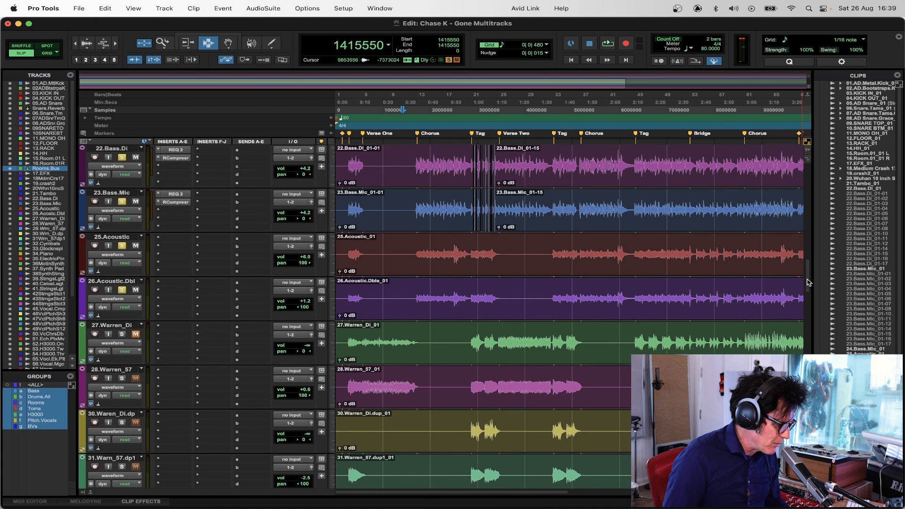
Step: Solo the 45.Vocal.Comp track and audition it with the other soloed tracks from the first Chorus
scroll(807, 282, down, 10)
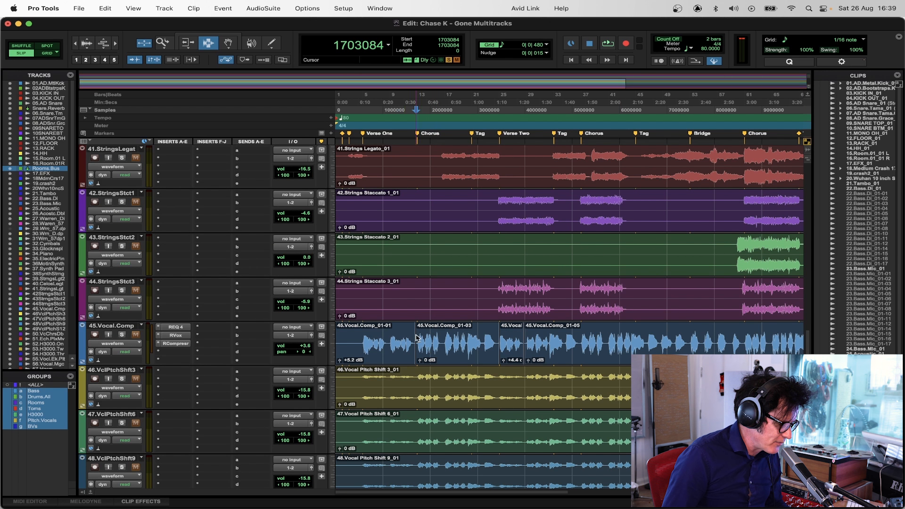
key(space)
click(122, 334)
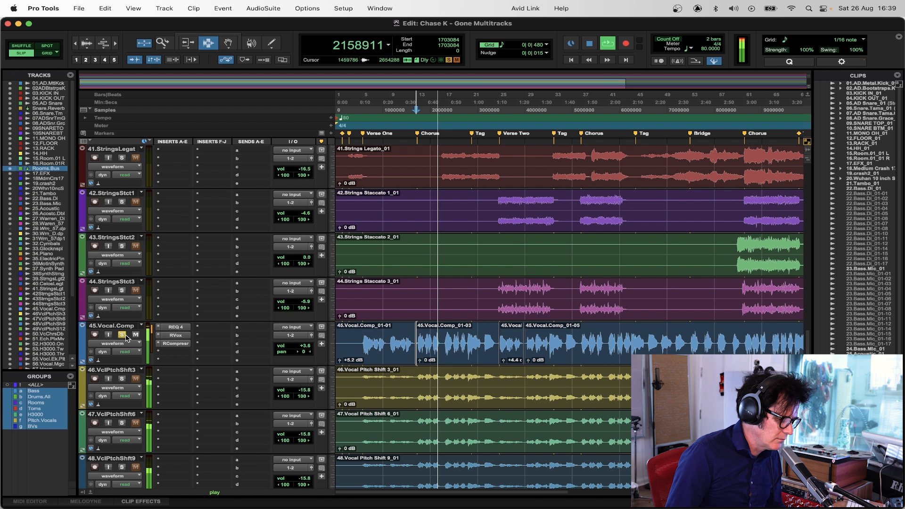
key(space)
Step: Examine the REQ 4 equalizer and RCompressor settings on the 45.Vocal.Comp track
click(176, 326)
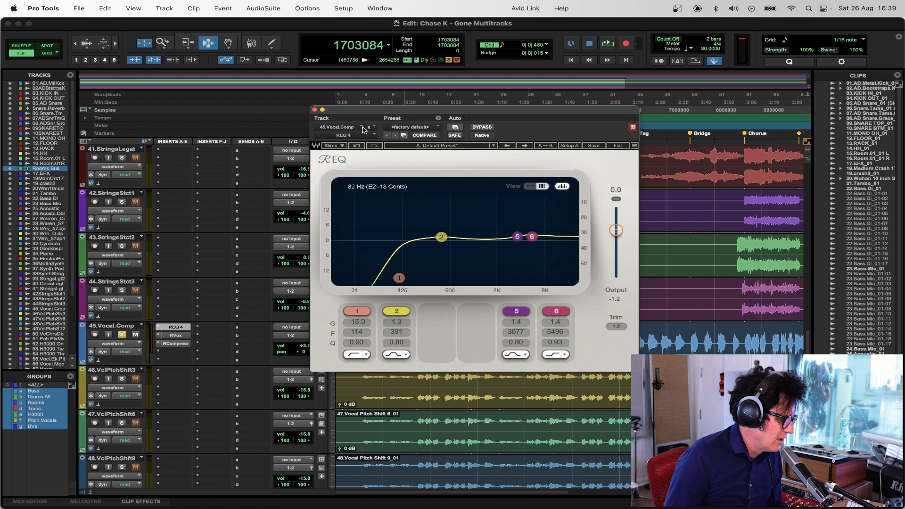
click(314, 109)
click(184, 343)
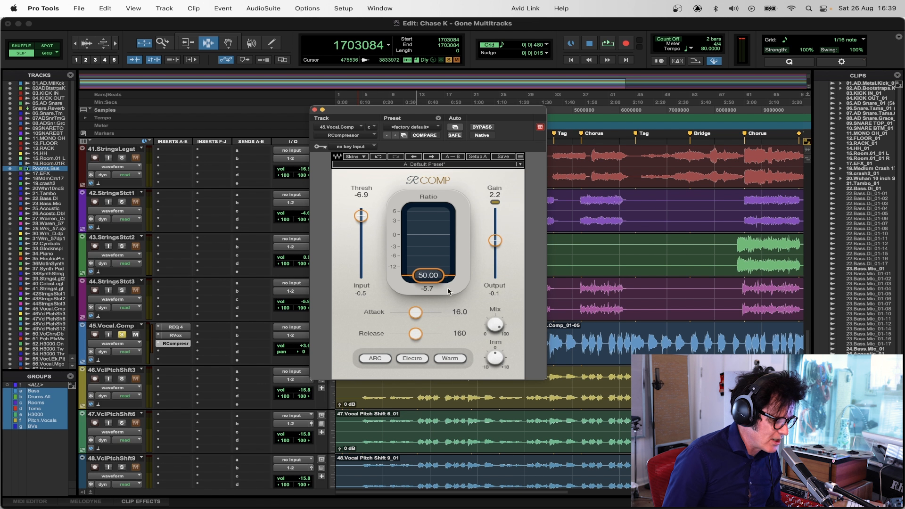
click(315, 109)
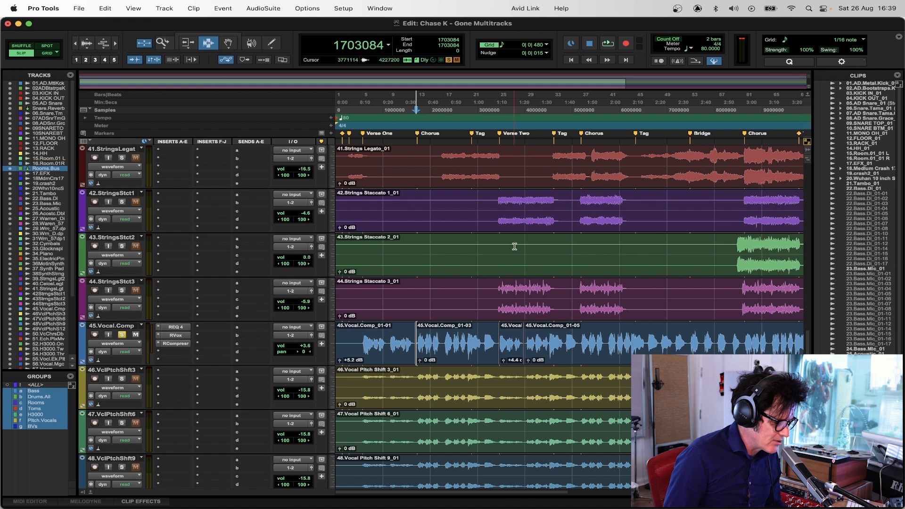
Step: Raise the 45.Vocal.Comp send on Bus 5-6 to -7.3 dB and audition the Vocal Chamber reverb on Vo0x.Verb
key(space)
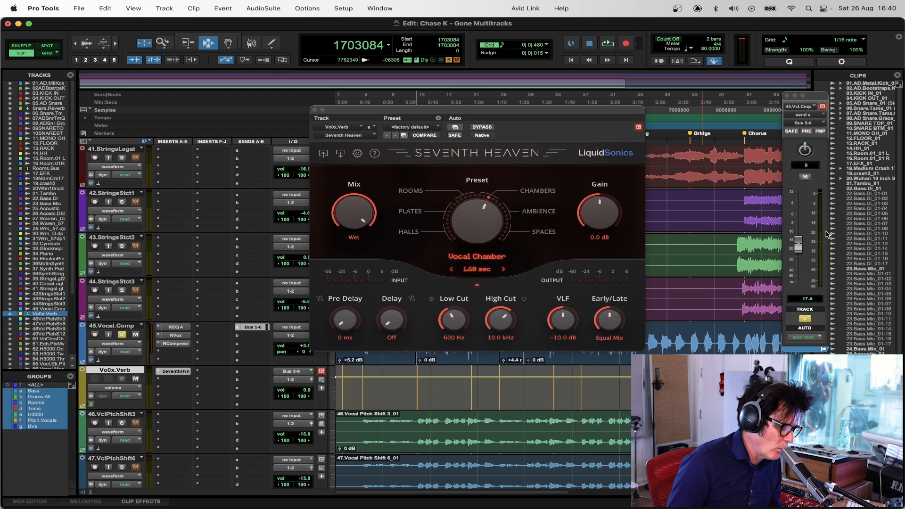
drag(796, 248, 812, 230)
key(space)
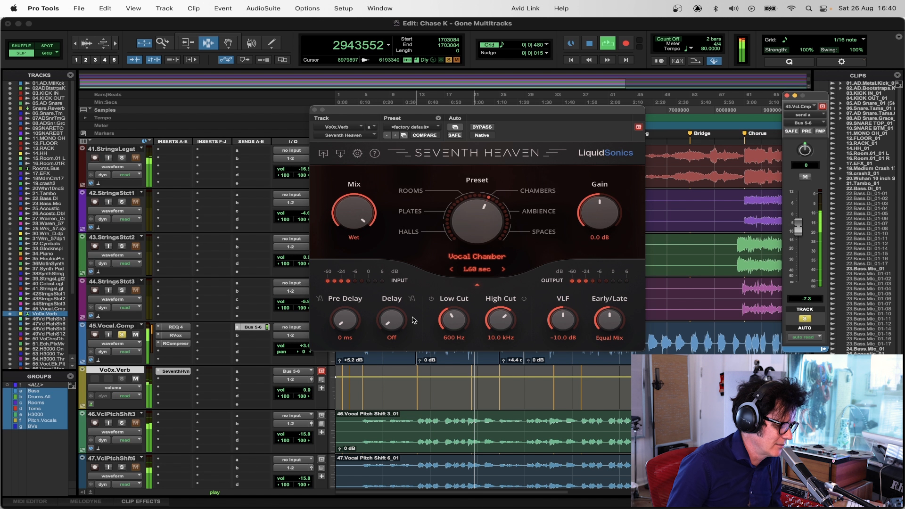
click(252, 327)
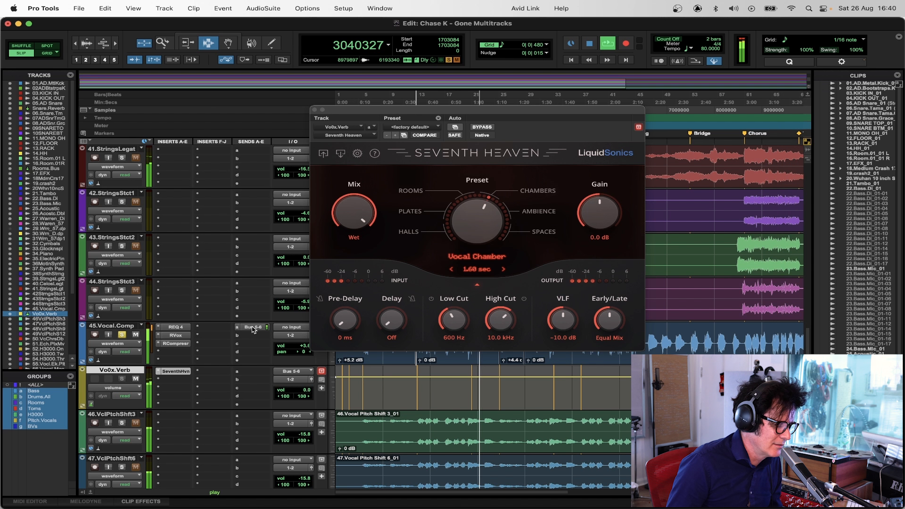
click(252, 327)
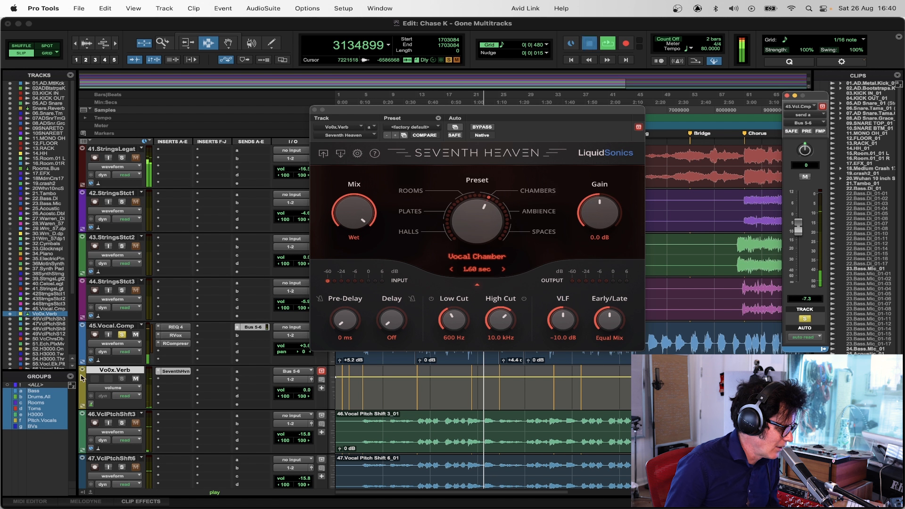
key(space)
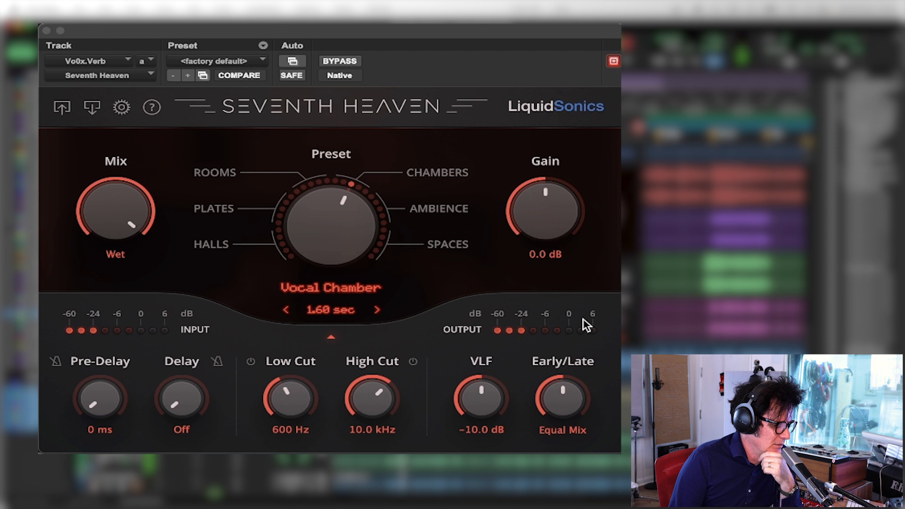
Step: Try the Vocal Chamber reverb on the vocal with a 1.65 sec decay, and audition the Fat Plate preset in its place
click(378, 310)
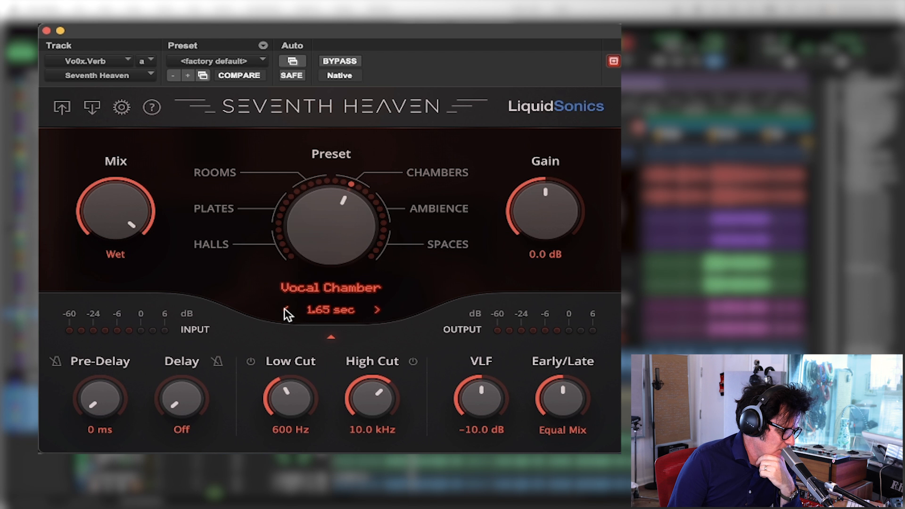
click(371, 288)
mouse_move(355, 320)
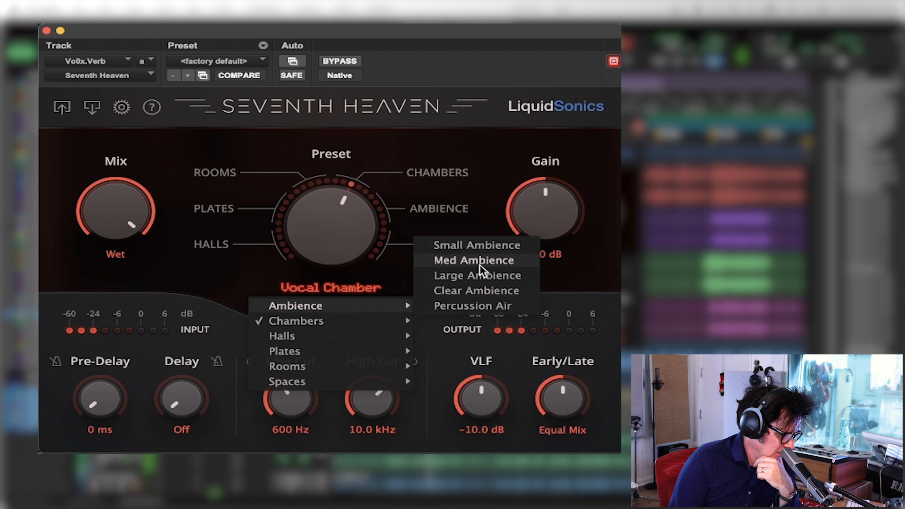
mouse_move(358, 337)
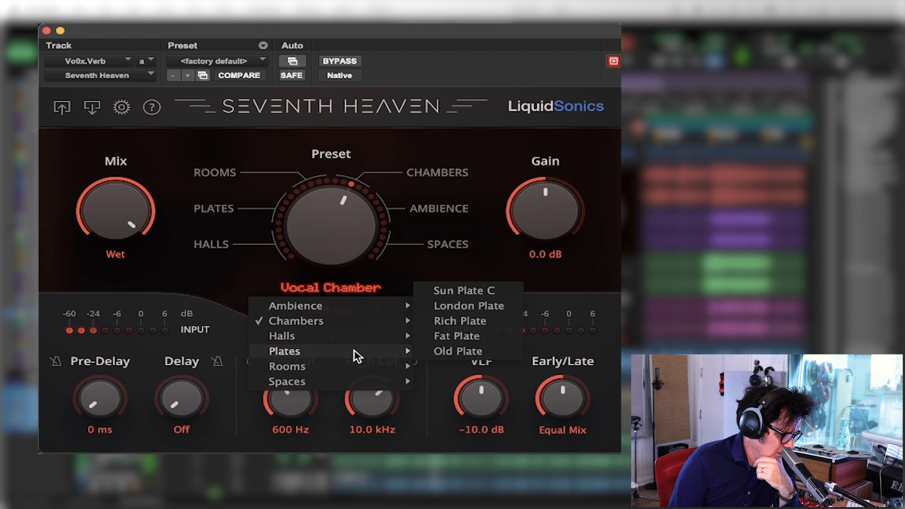
click(487, 338)
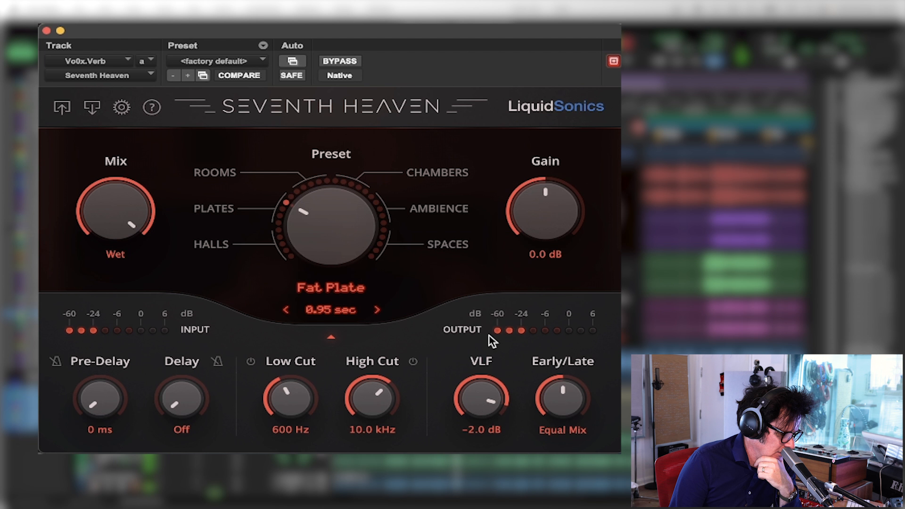
Step: Audition the London Plate preset as the vocal reverb in Seventh Heaven
click(364, 292)
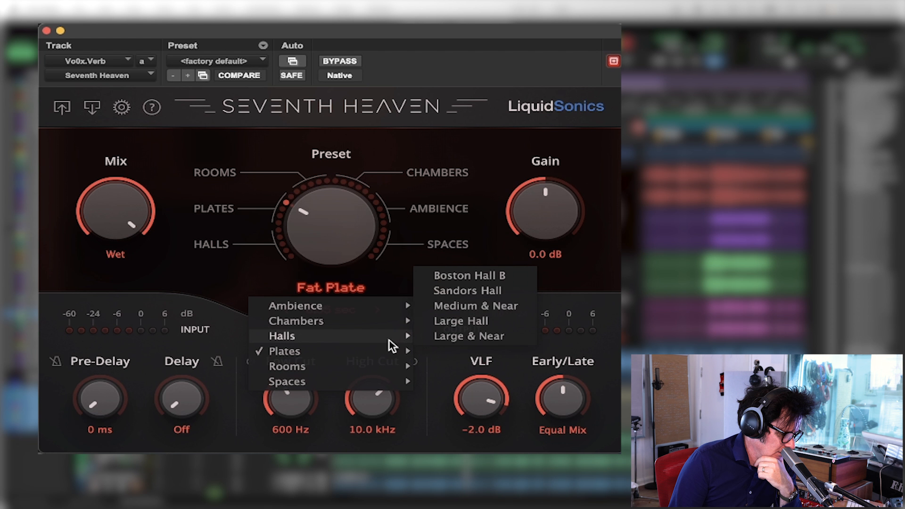
mouse_move(398, 351)
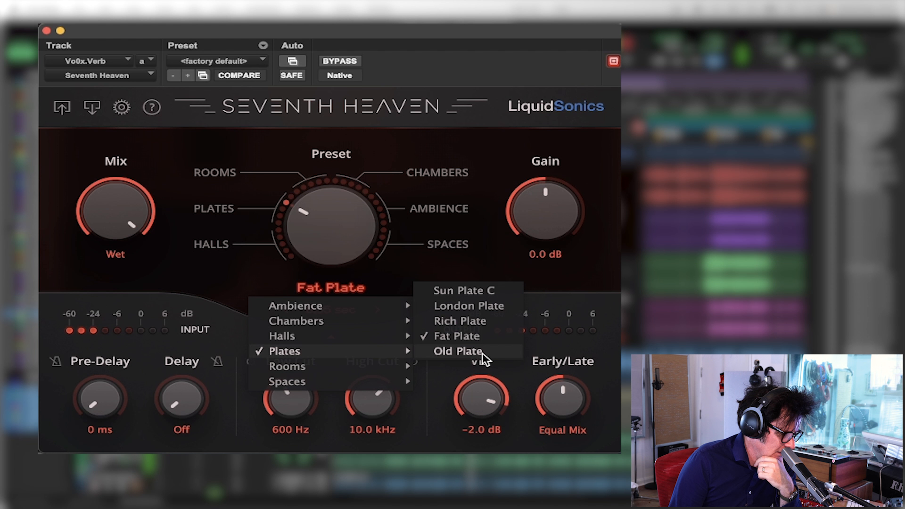
click(514, 309)
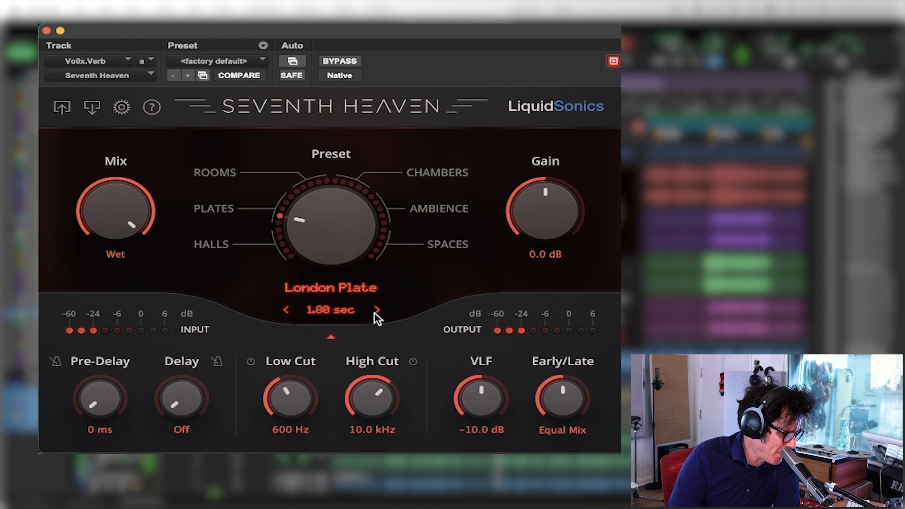
Step: Load the Sun Plate C preset in the vocal reverb's Seventh Heaven
click(366, 288)
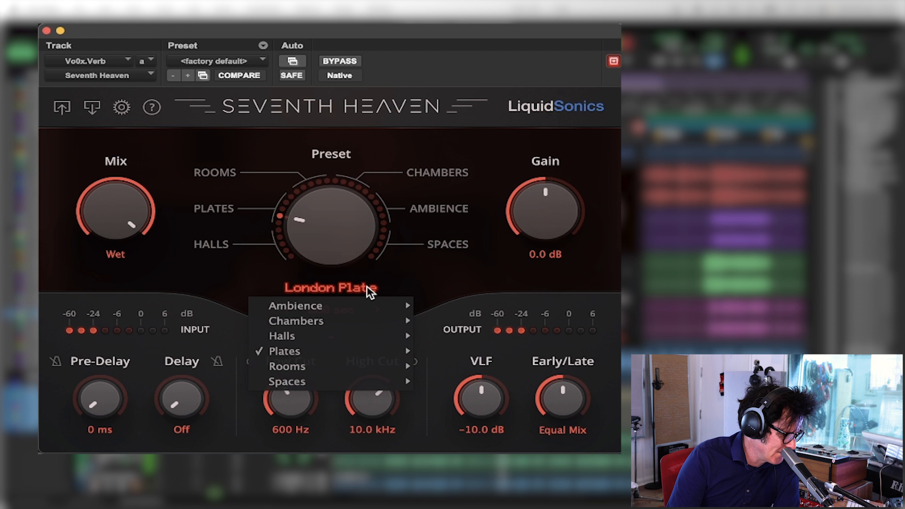
mouse_move(347, 355)
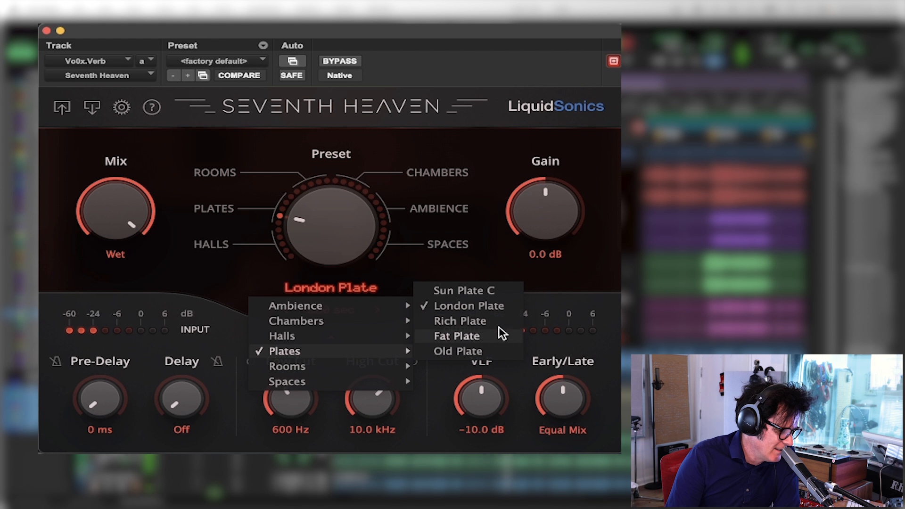
click(497, 288)
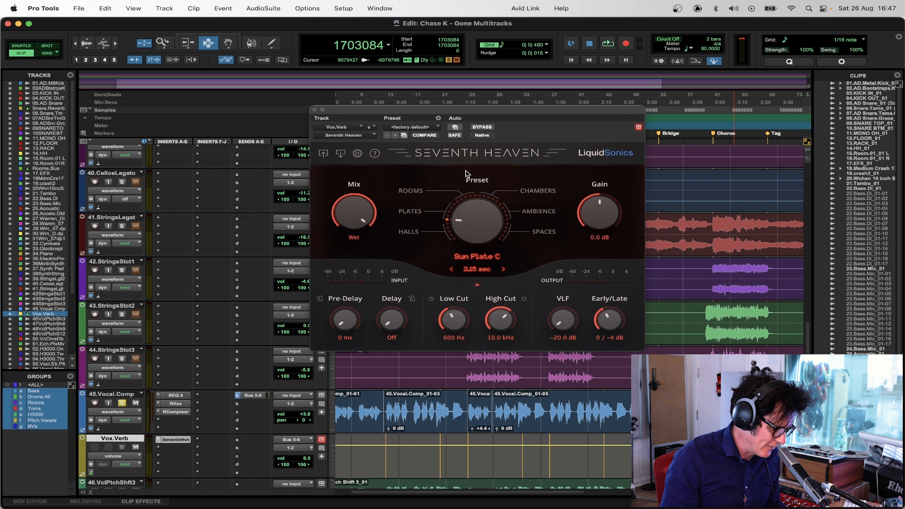
Step: During playback, raise the Vox.Verb track volume to +3.6 dB and set its Seventh Heaven gain to 3.6 dB
key(space)
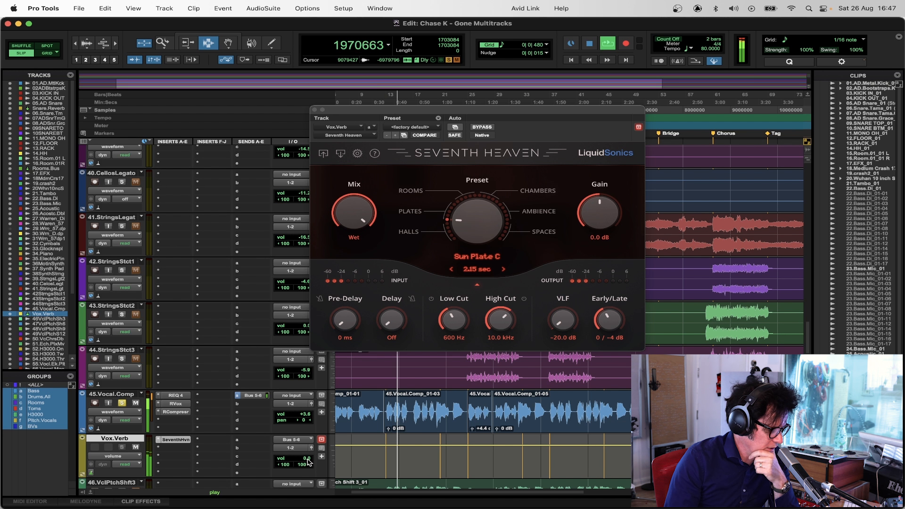
drag(308, 462, 307, 458)
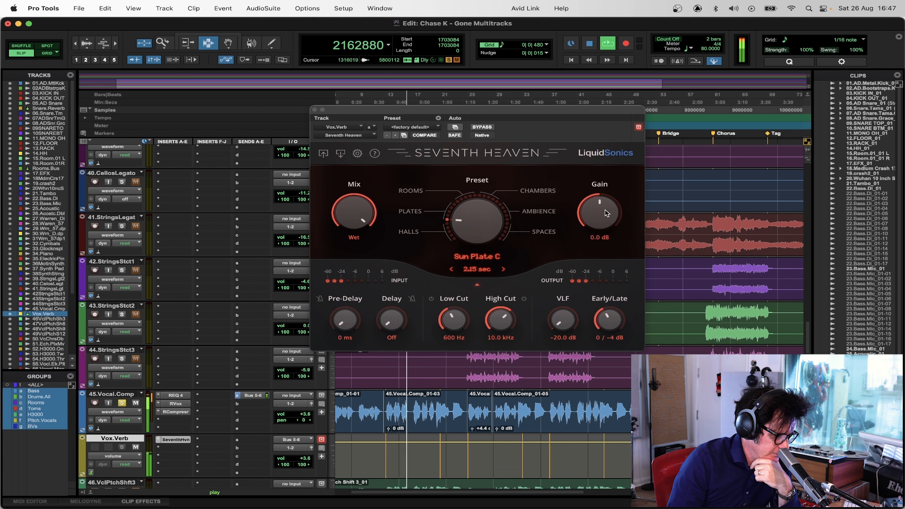
drag(606, 213, 561, 191)
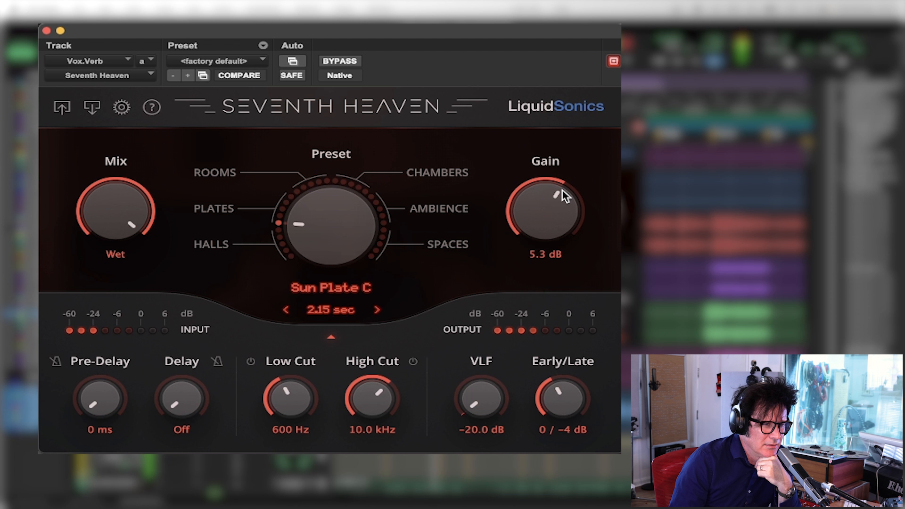
drag(562, 191, 560, 196)
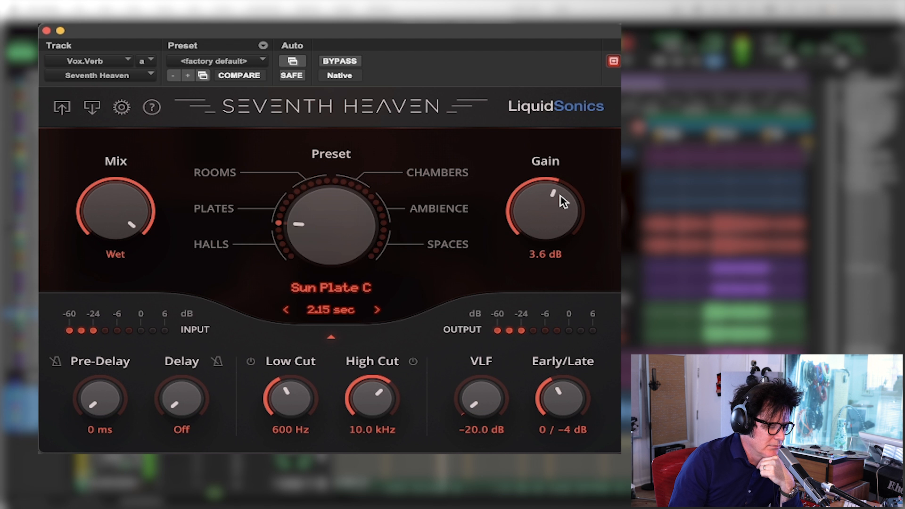